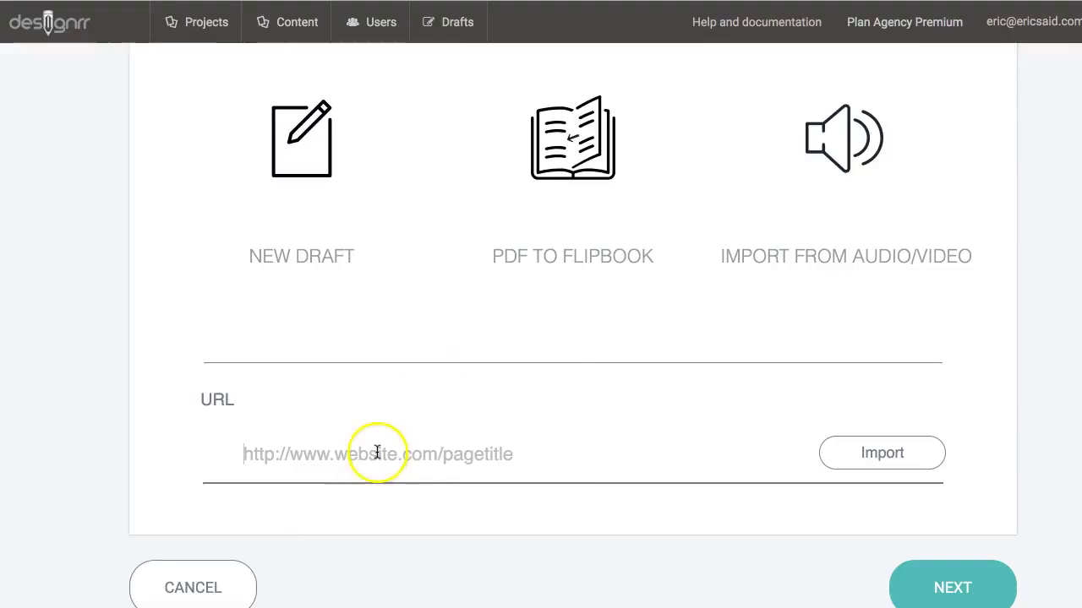
pyautogui.click(397, 471)
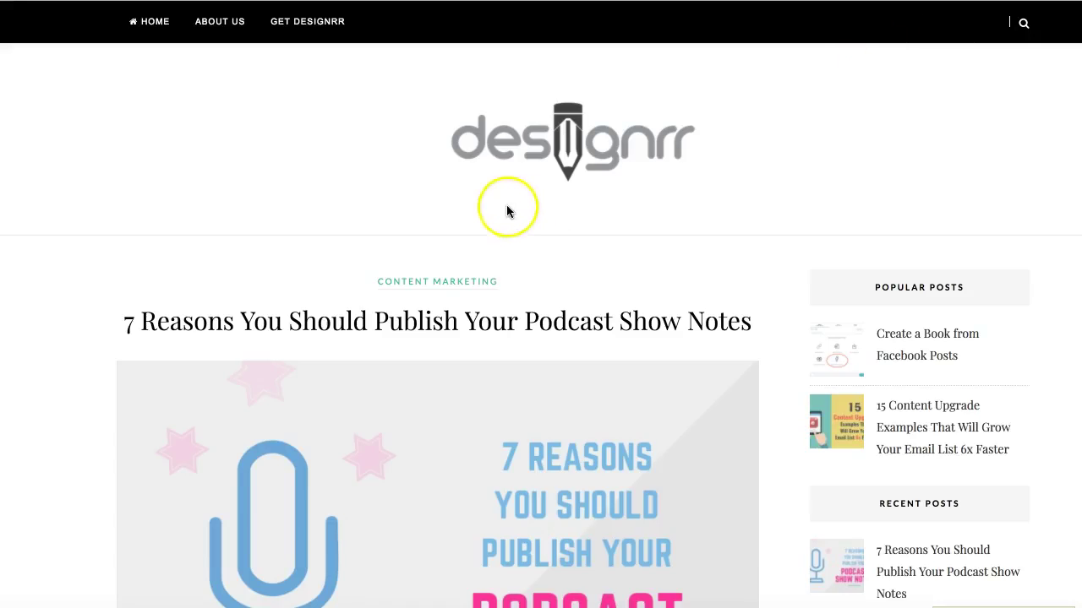
# Examine the introduction, podcast statistics and charts of the "7 Reasons You Should Publish Your Podcast Show Notes" blog post.
pyautogui.scroll(-2, 494, 199)
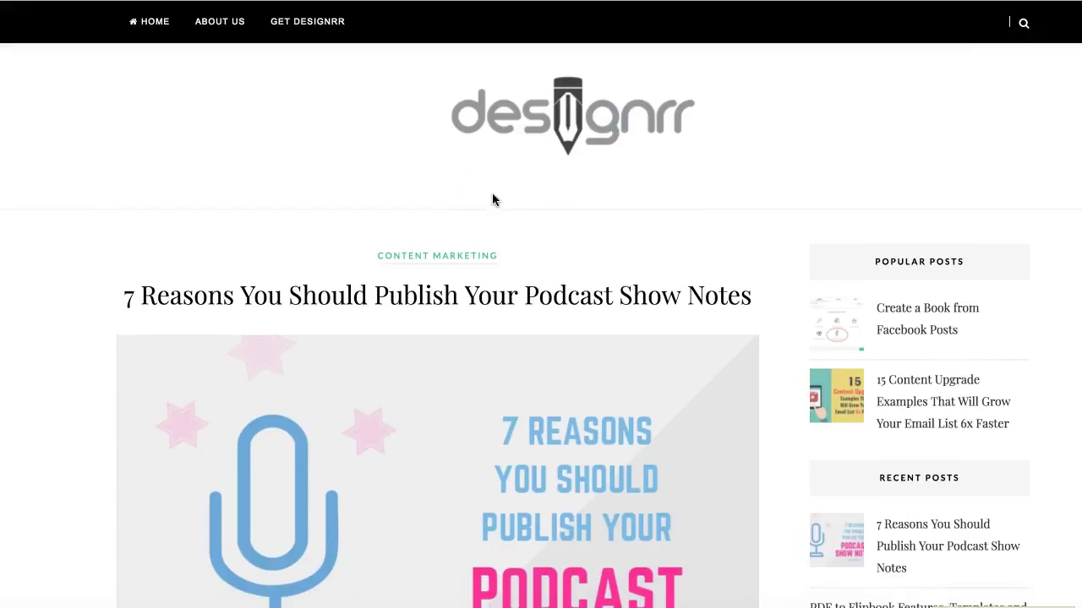
pyautogui.scroll(-4, 493, 199)
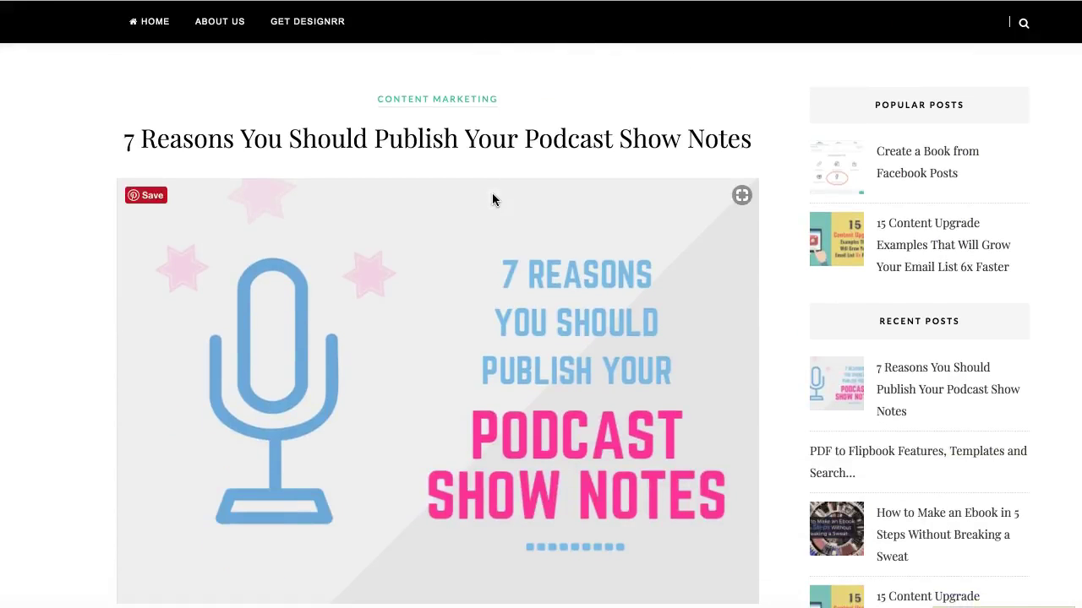
pyautogui.scroll(-3, 493, 199)
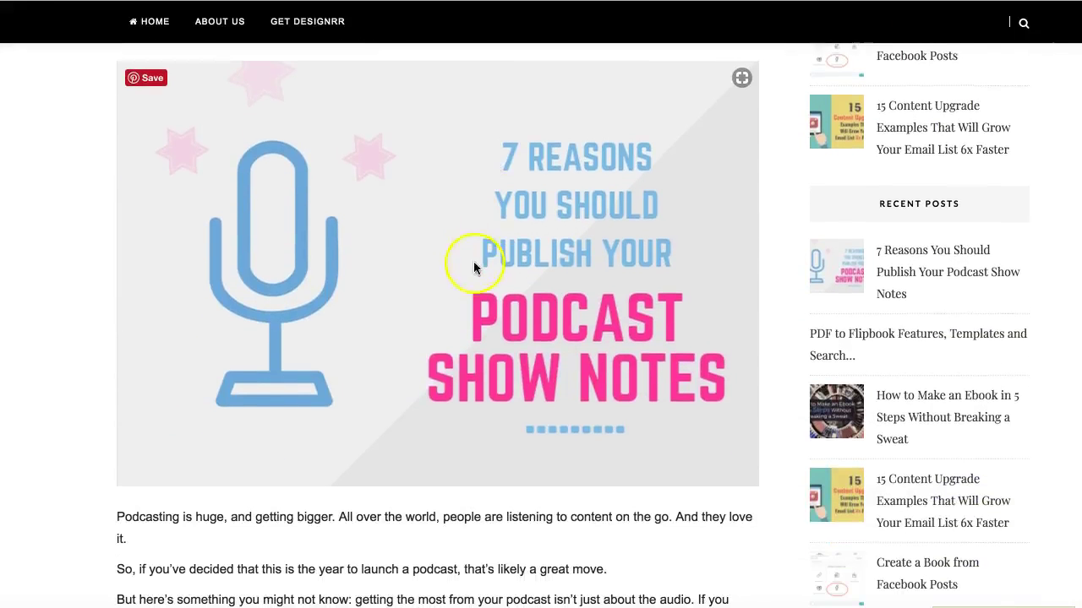
pyautogui.scroll(-8, 486, 252)
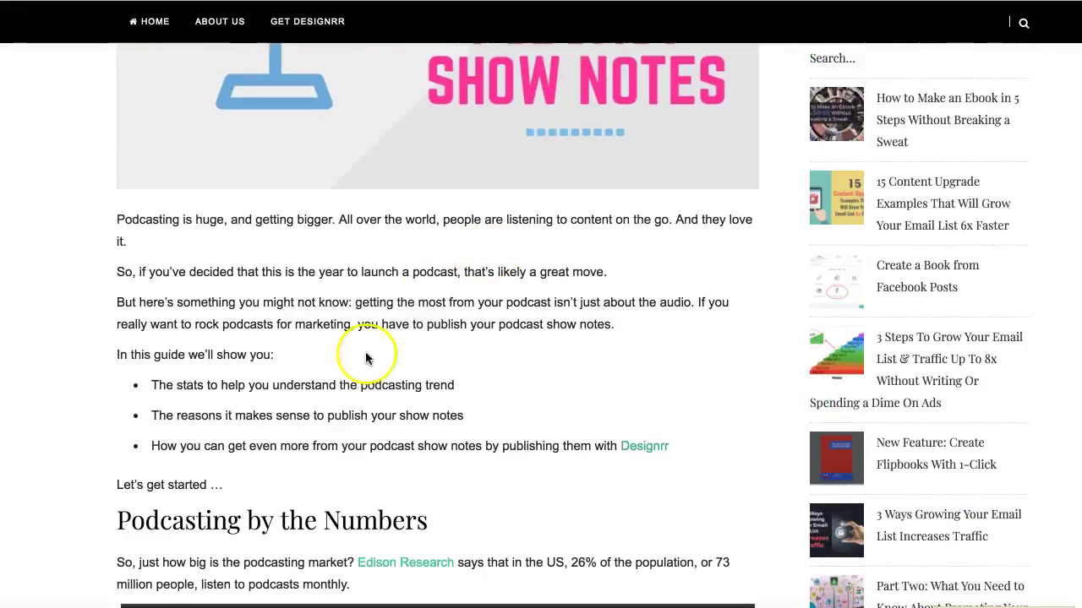
pyautogui.scroll(-4, 392, 365)
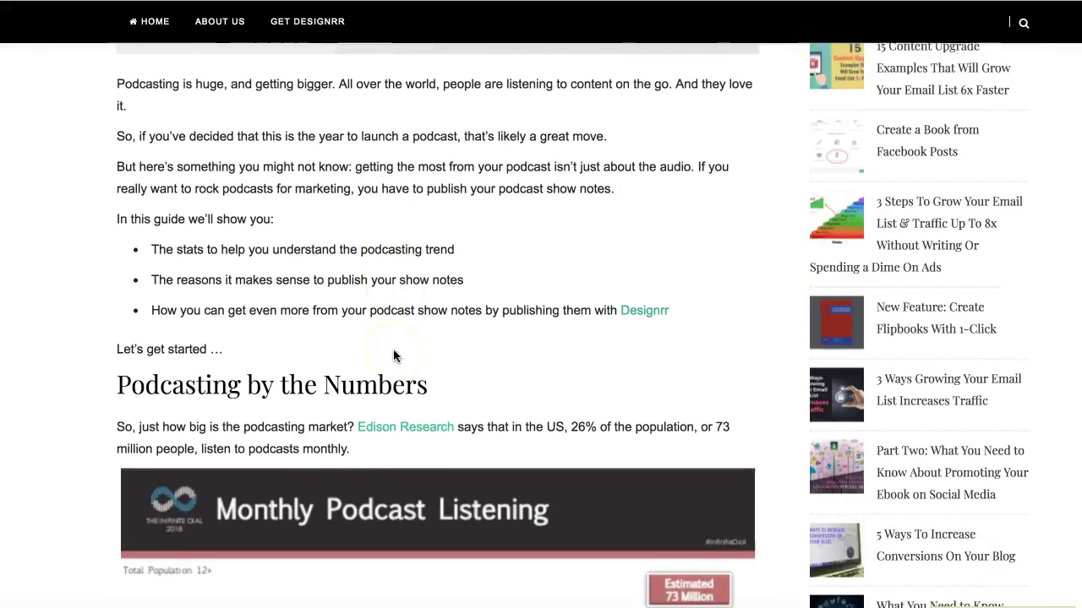
pyautogui.scroll(-5, 393, 350)
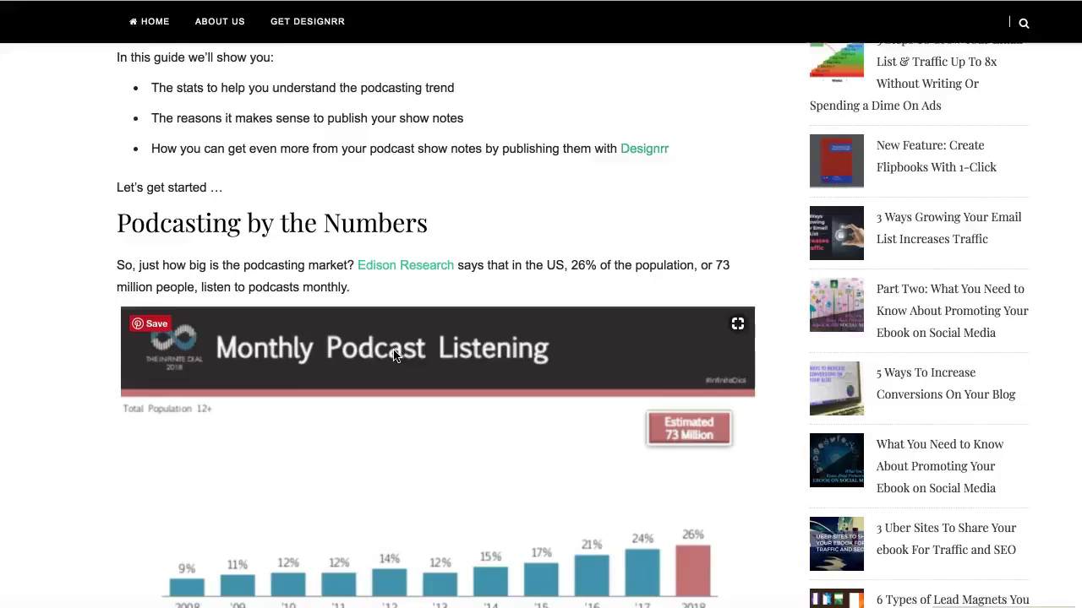
pyautogui.scroll(-5, 393, 351)
pyautogui.scroll(-4, 394, 342)
pyautogui.click(381, 314)
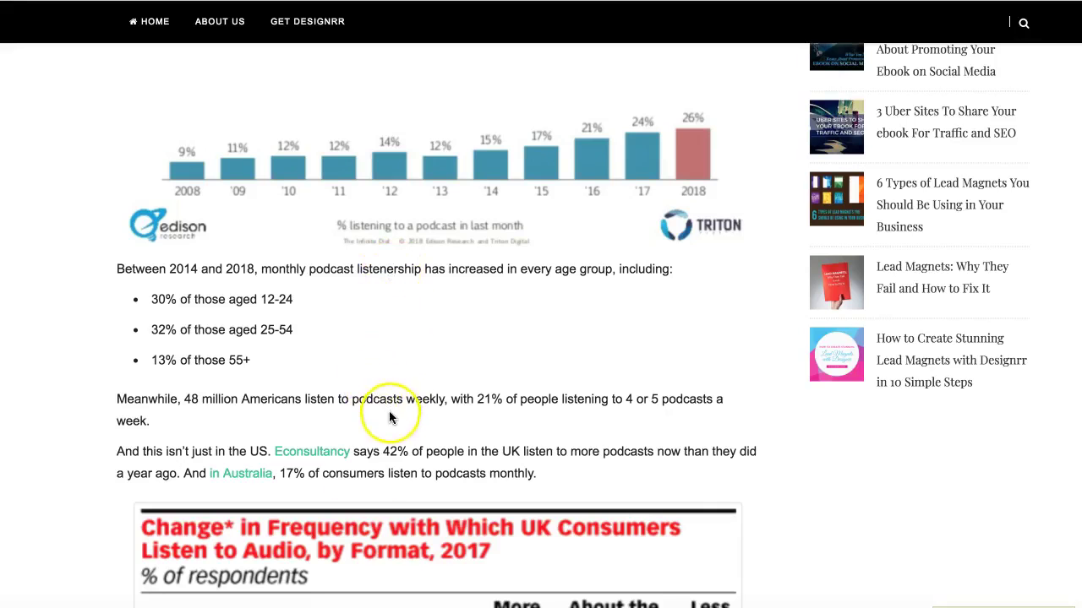
pyautogui.scroll(-20, 393, 418)
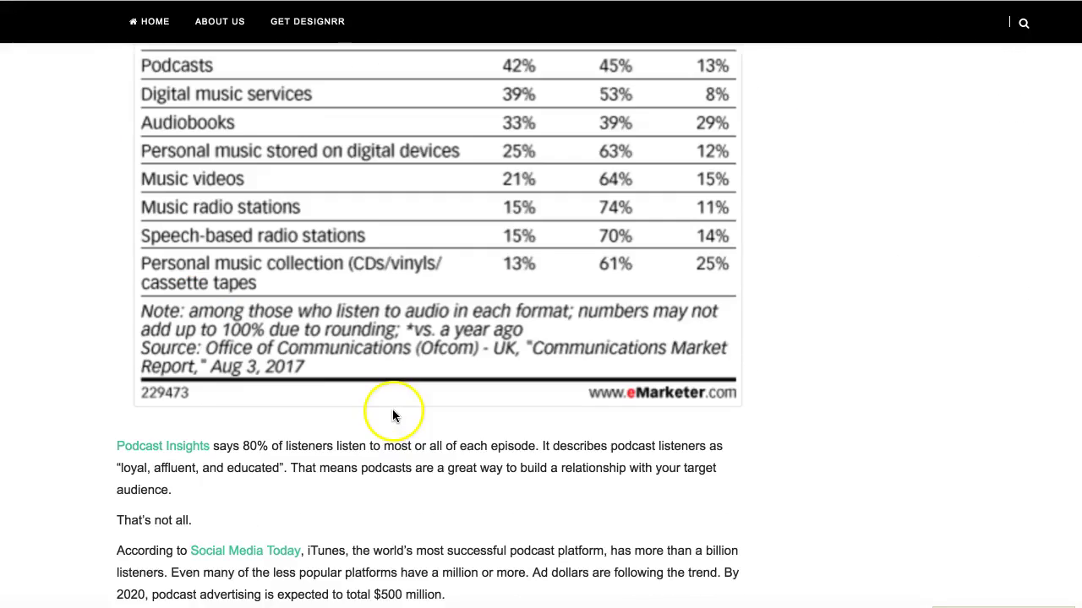
pyautogui.scroll(-13, 393, 412)
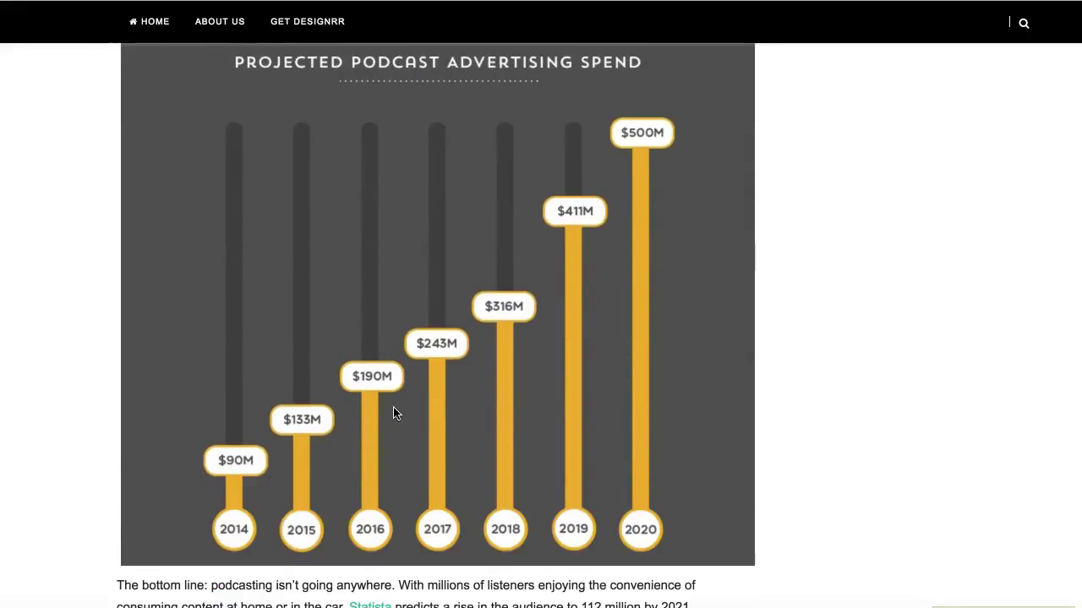
# Read through the blog post's numbered reasons for publishing podcast show notes, from Better SEO to Grow Your Email List.
pyautogui.scroll(-2, 393, 411)
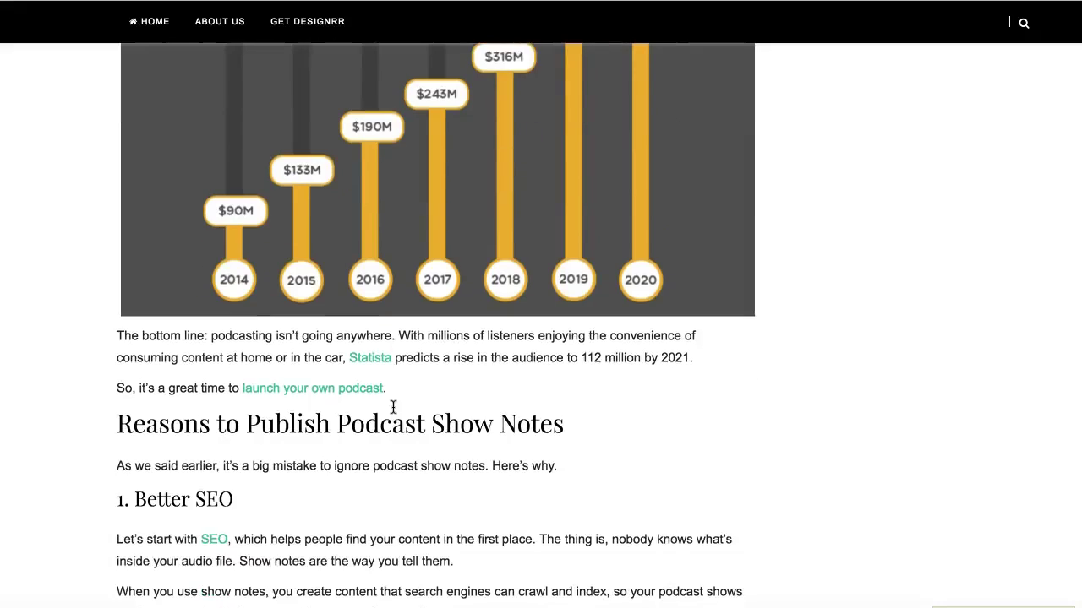
pyautogui.scroll(-6, 393, 408)
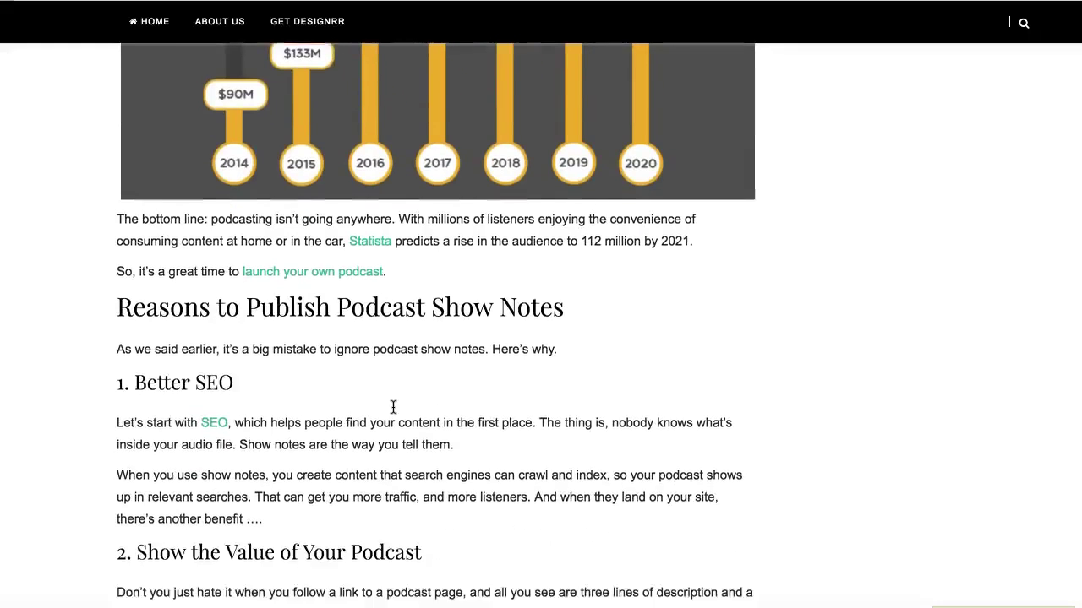
pyautogui.click(297, 293)
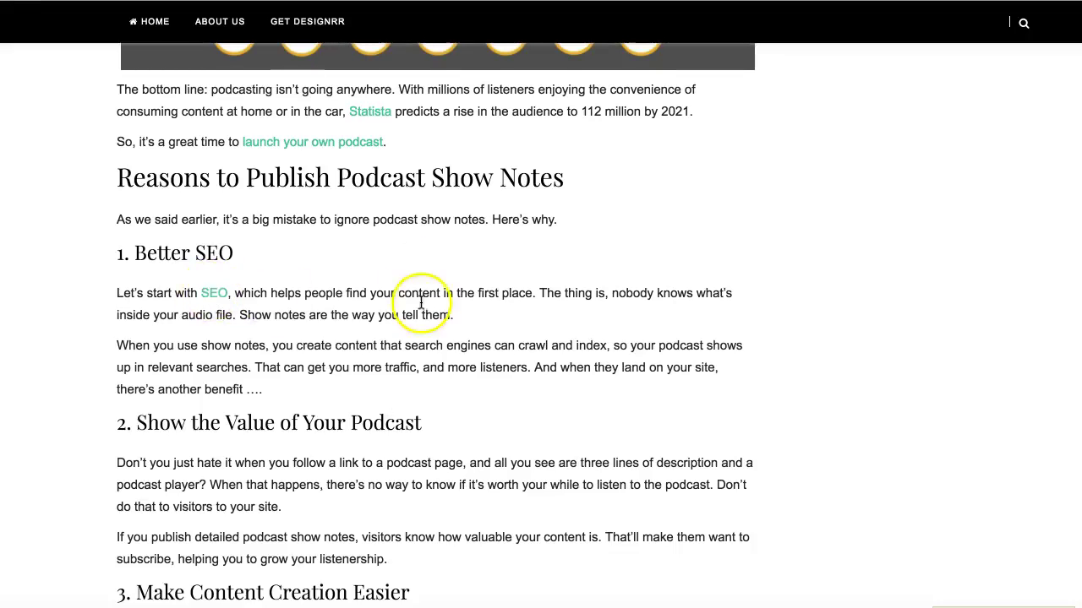
pyautogui.scroll(-5, 424, 296)
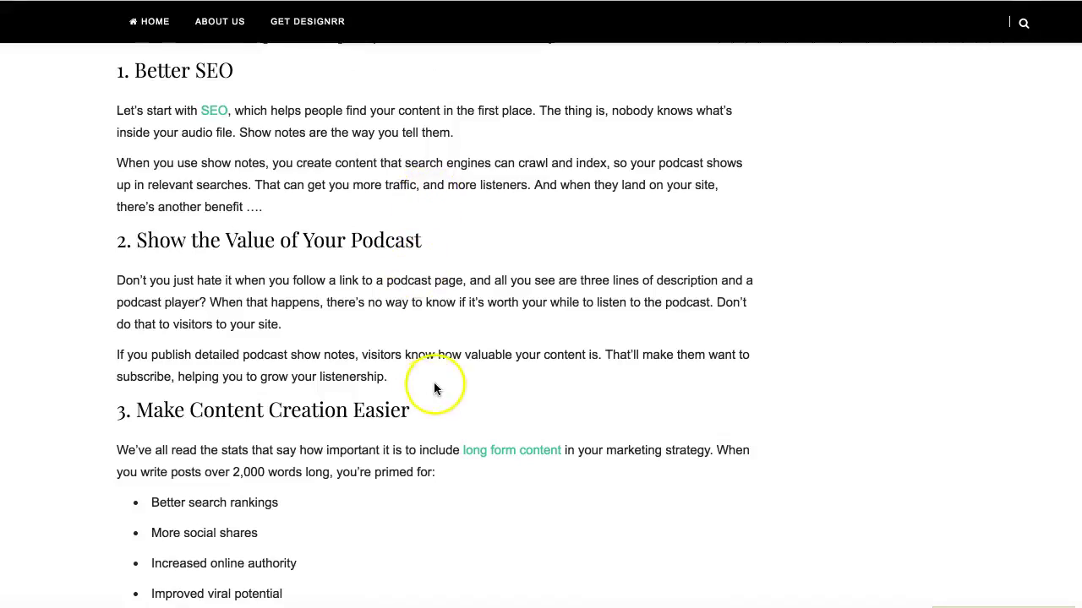
pyautogui.scroll(-1, 433, 382)
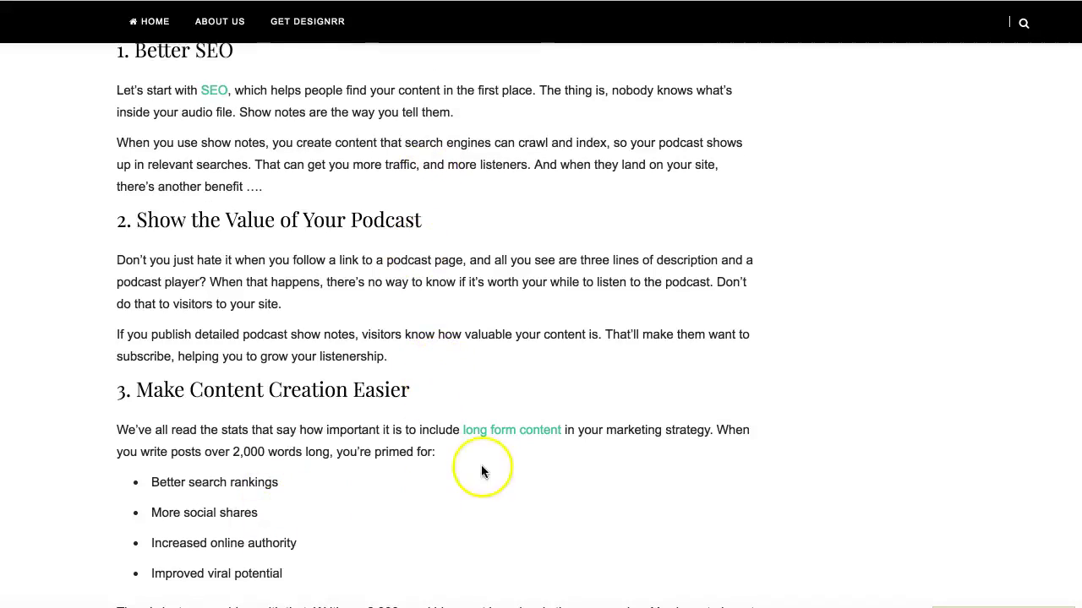
pyautogui.scroll(-5, 491, 448)
pyautogui.scroll(-18, 493, 439)
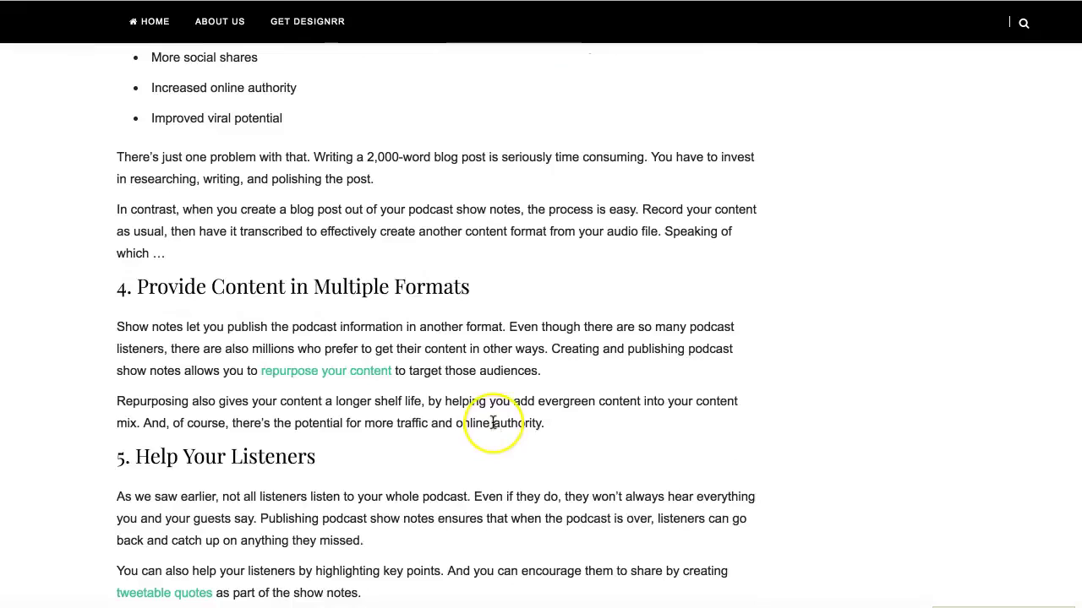
pyautogui.scroll(-20, 493, 422)
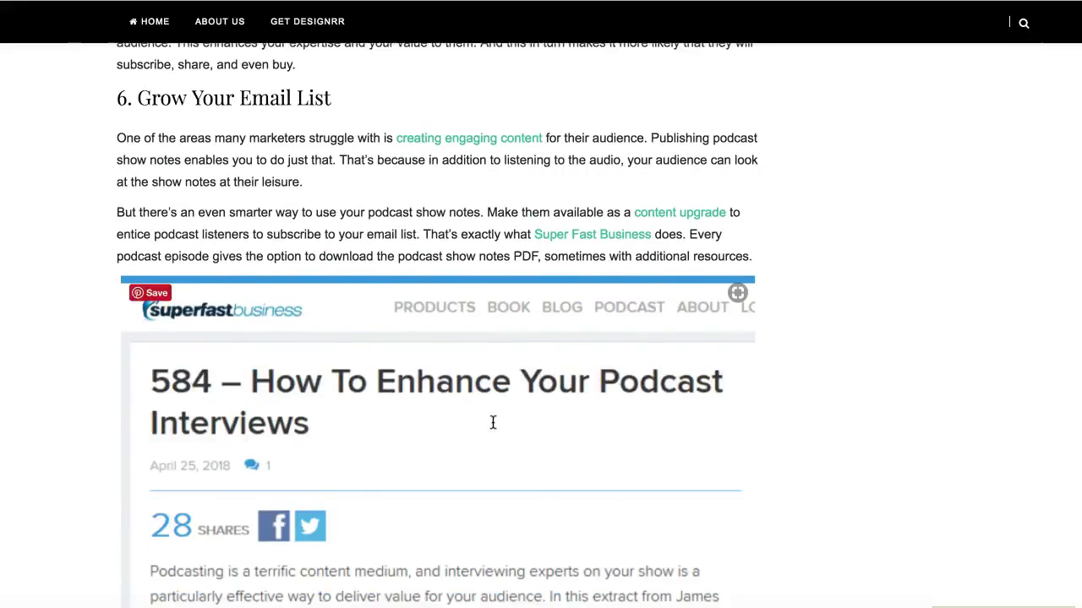
pyautogui.scroll(-4, 493, 422)
pyautogui.scroll(11, 493, 422)
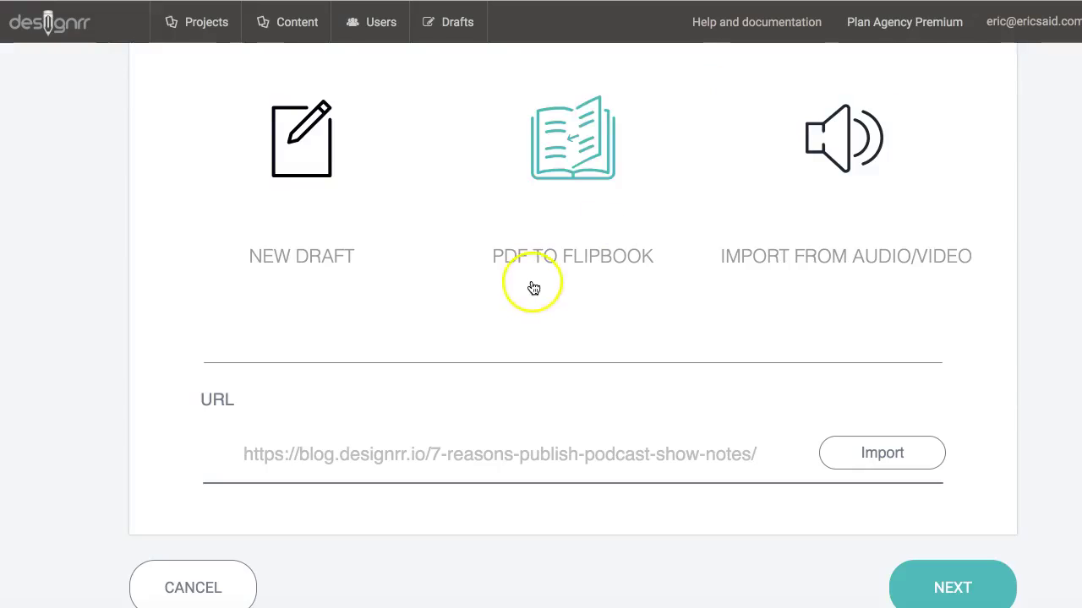
# Name the project "Demo URL" and import the blog post URL to reach the template choice.
pyautogui.scroll(14, 532, 285)
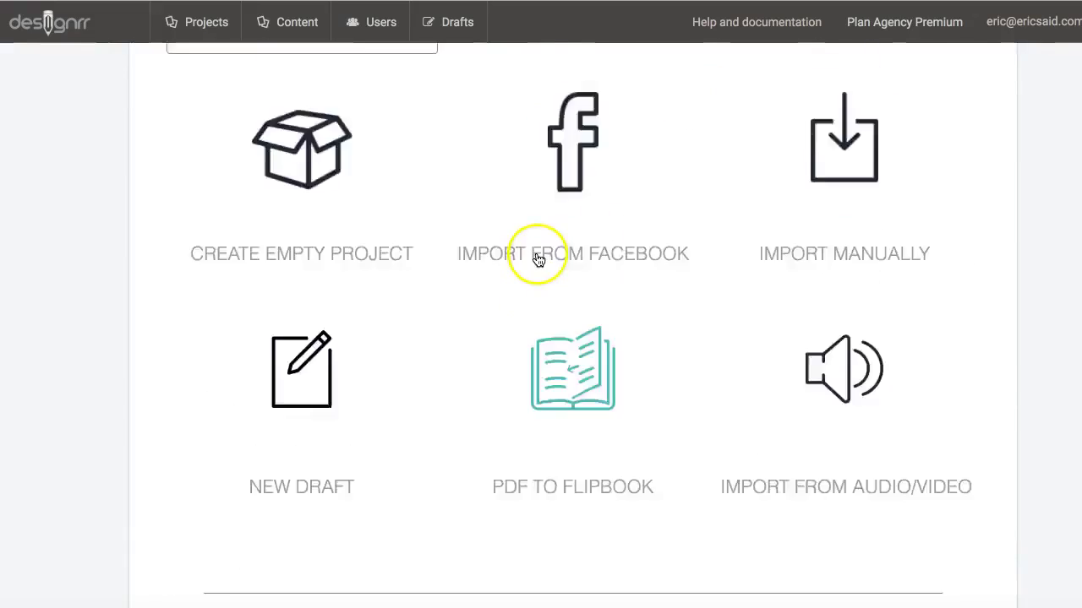
pyautogui.scroll(9, 529, 200)
pyautogui.click(386, 341)
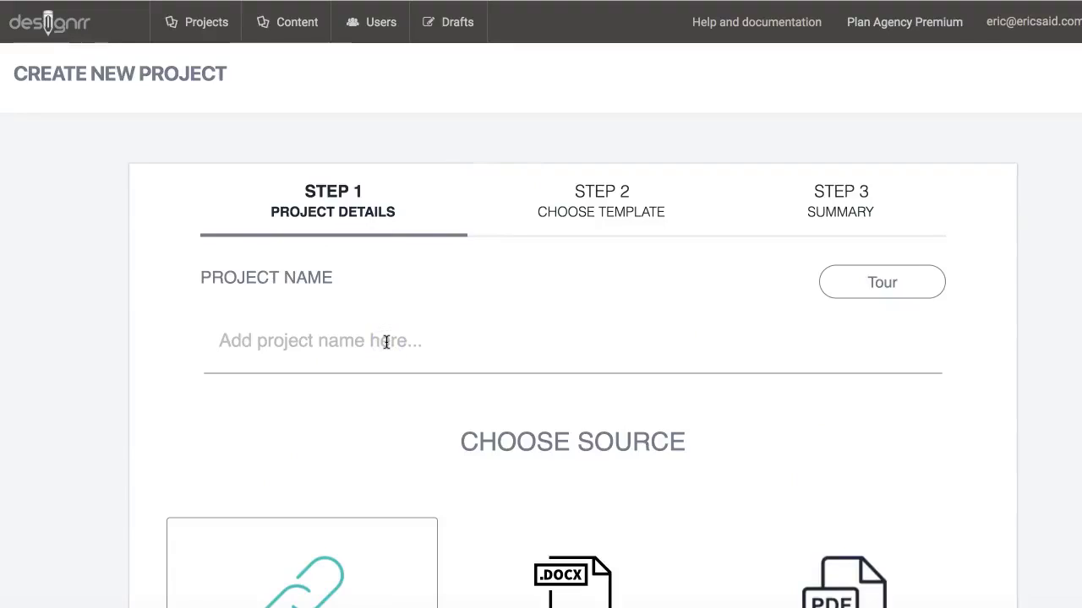
pyautogui.write('Demo URL')
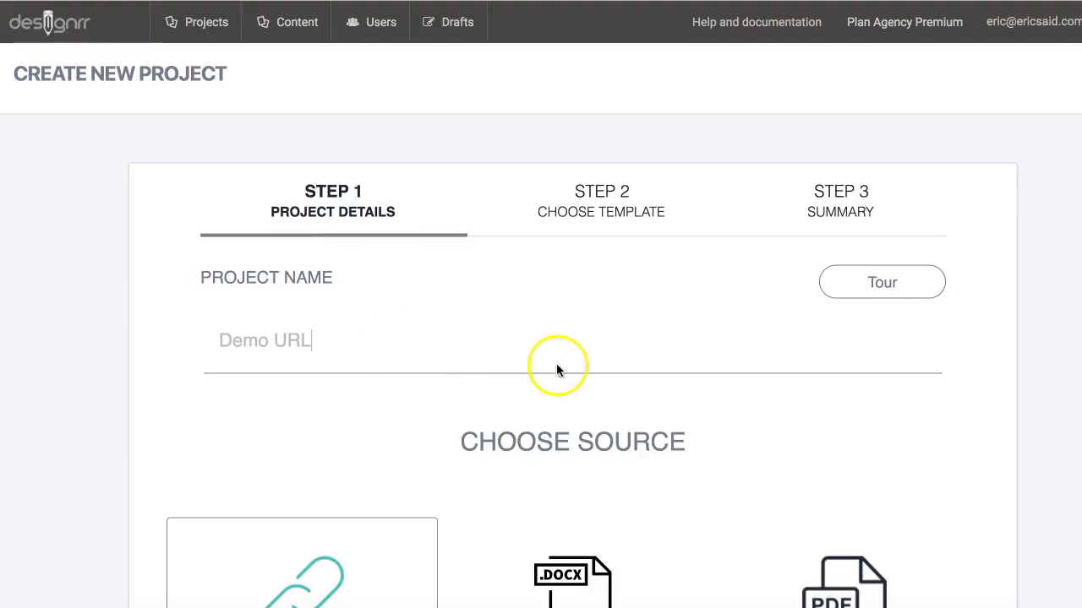
pyautogui.scroll(-9, 616, 385)
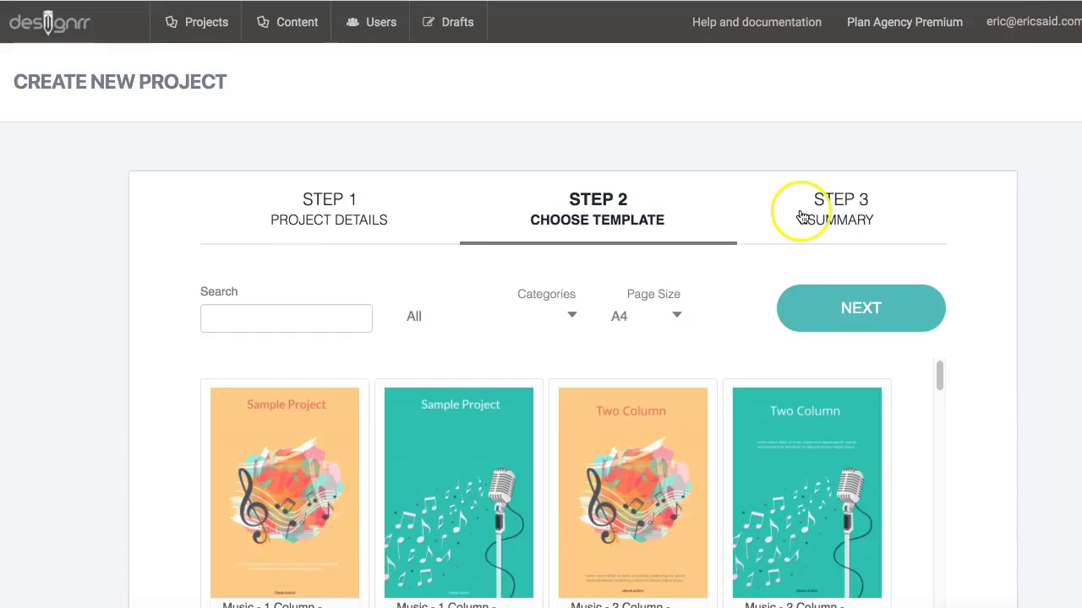
# Choose the orange one-column Music template in A4 and open the project as a draft from the summary.
pyautogui.click(305, 454)
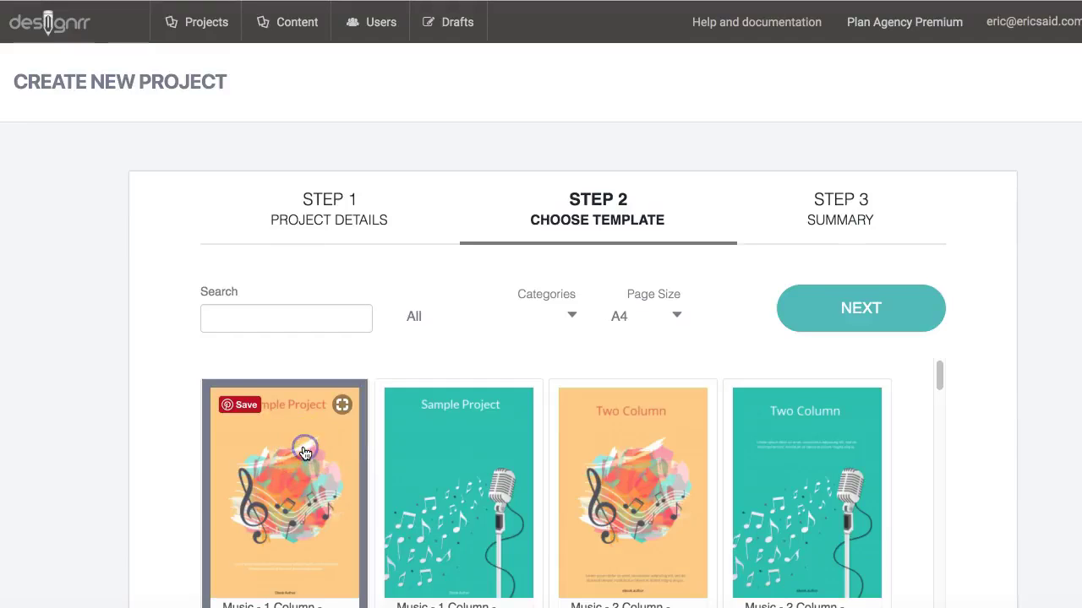
pyautogui.click(872, 313)
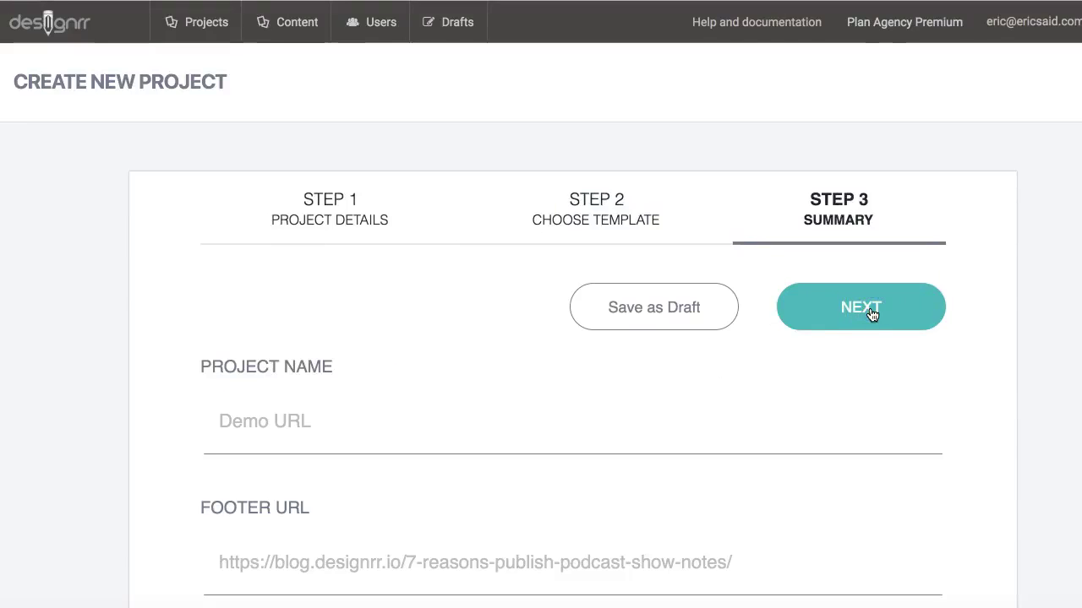
pyautogui.click(672, 310)
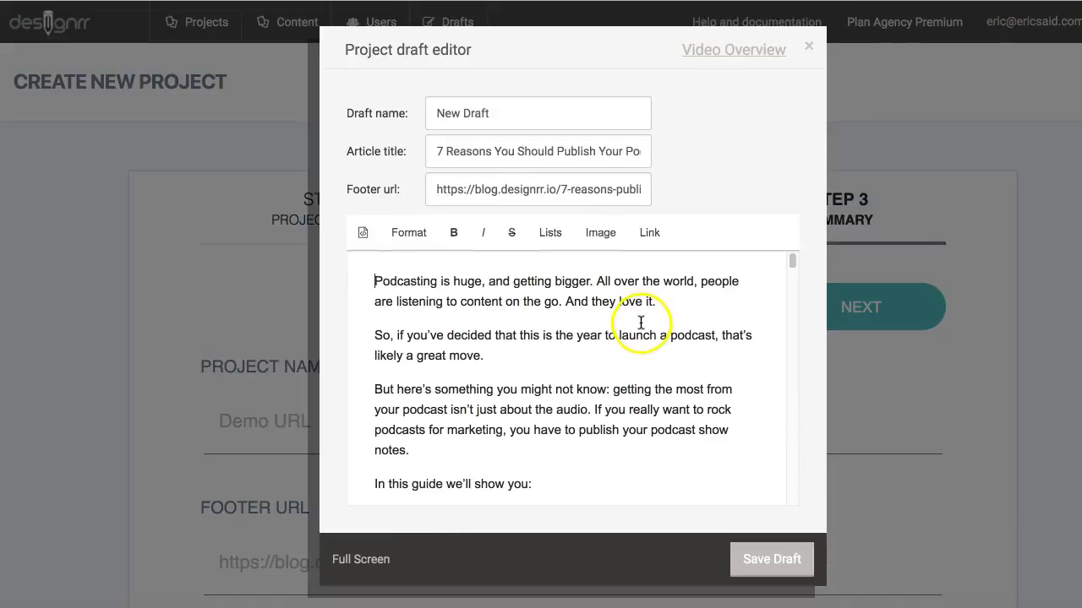
# Look through the imported article's text, headings, links and images in the project draft editor.
pyautogui.scroll(-5, 639, 322)
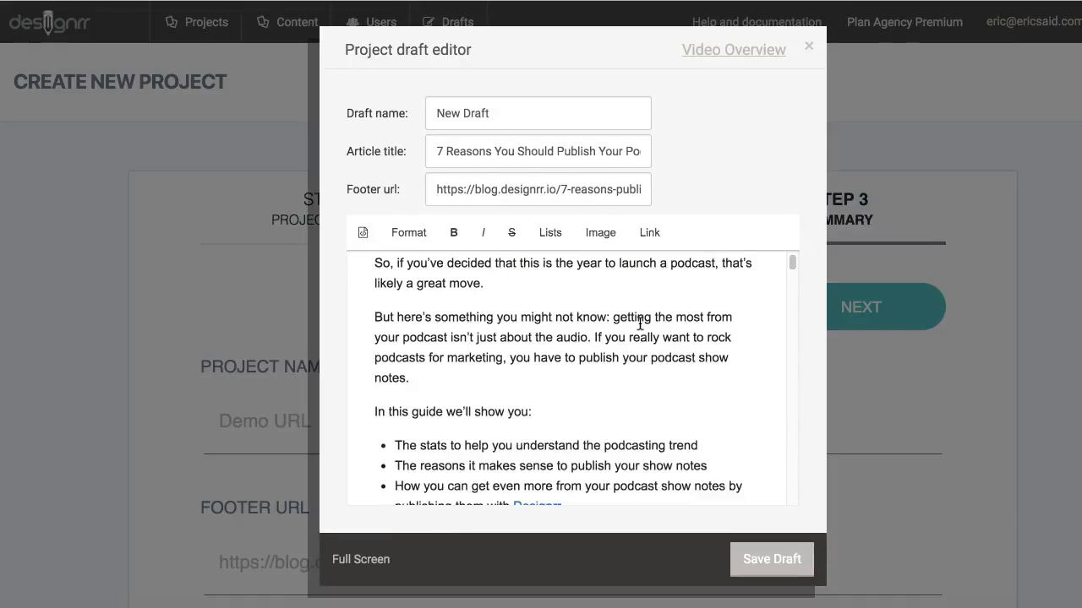
pyautogui.scroll(-4, 639, 323)
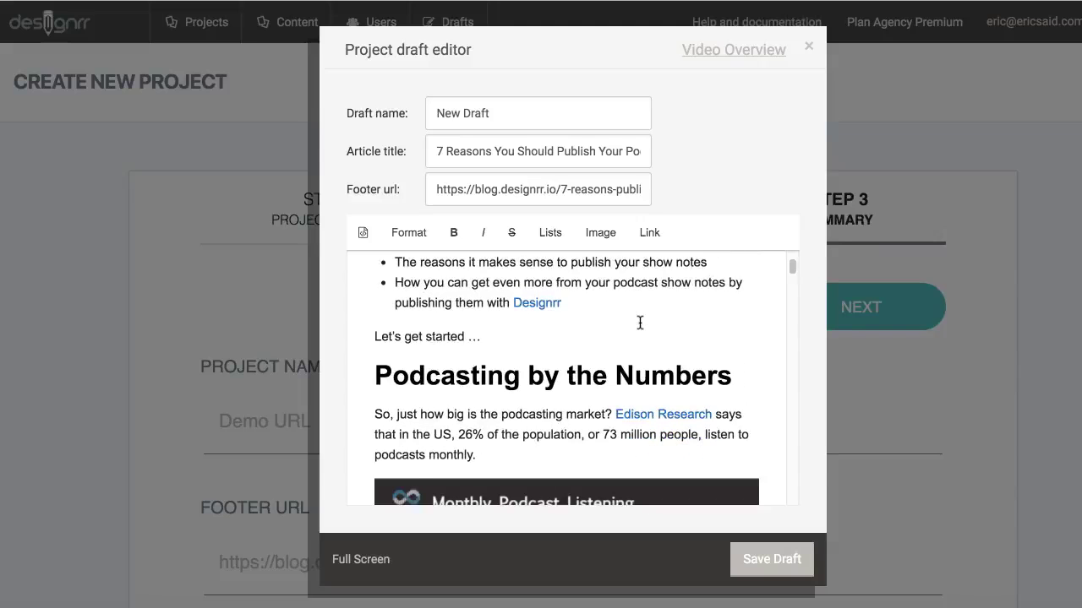
pyautogui.scroll(-10, 640, 321)
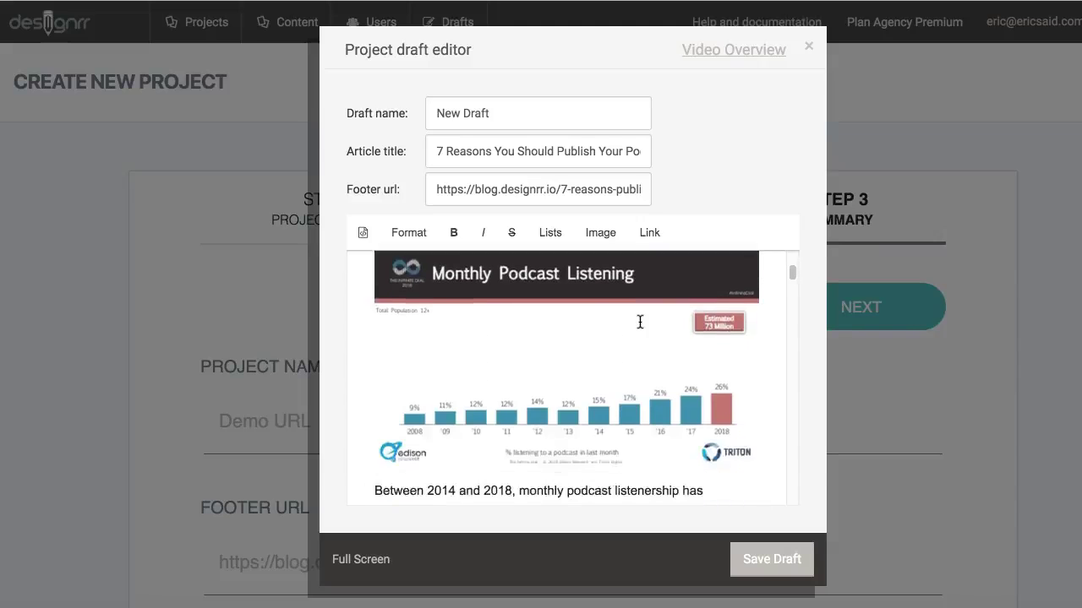
pyautogui.scroll(-10, 639, 322)
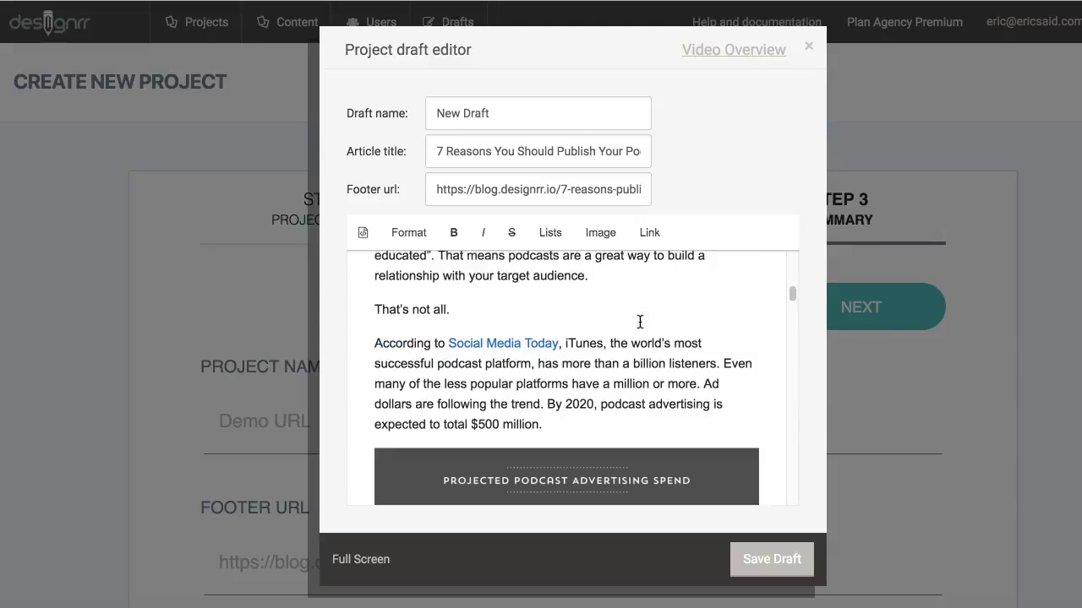
pyautogui.scroll(-10, 641, 319)
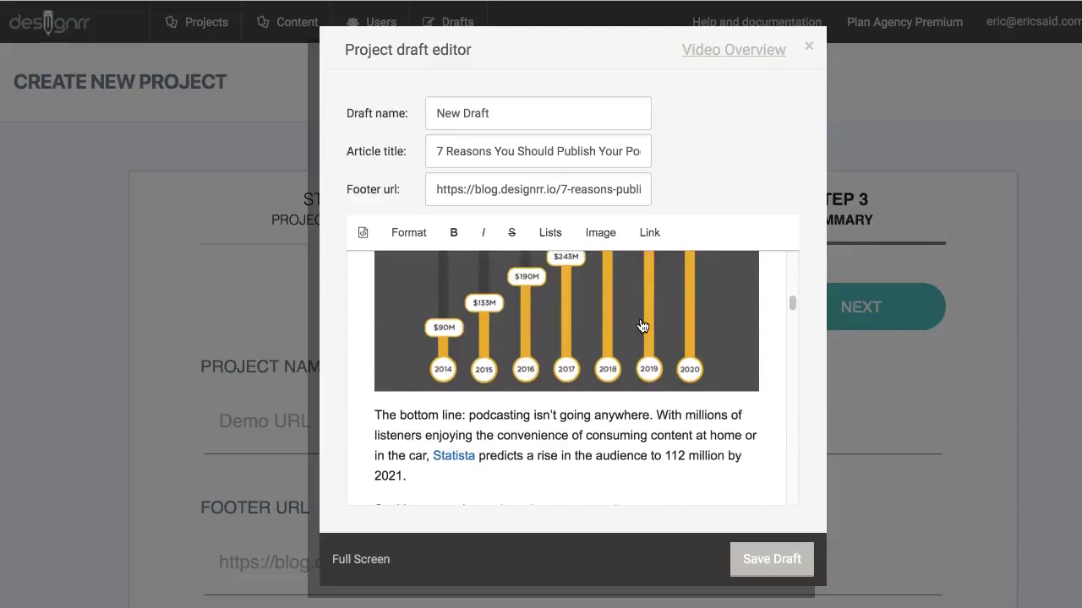
pyautogui.scroll(-2, 641, 319)
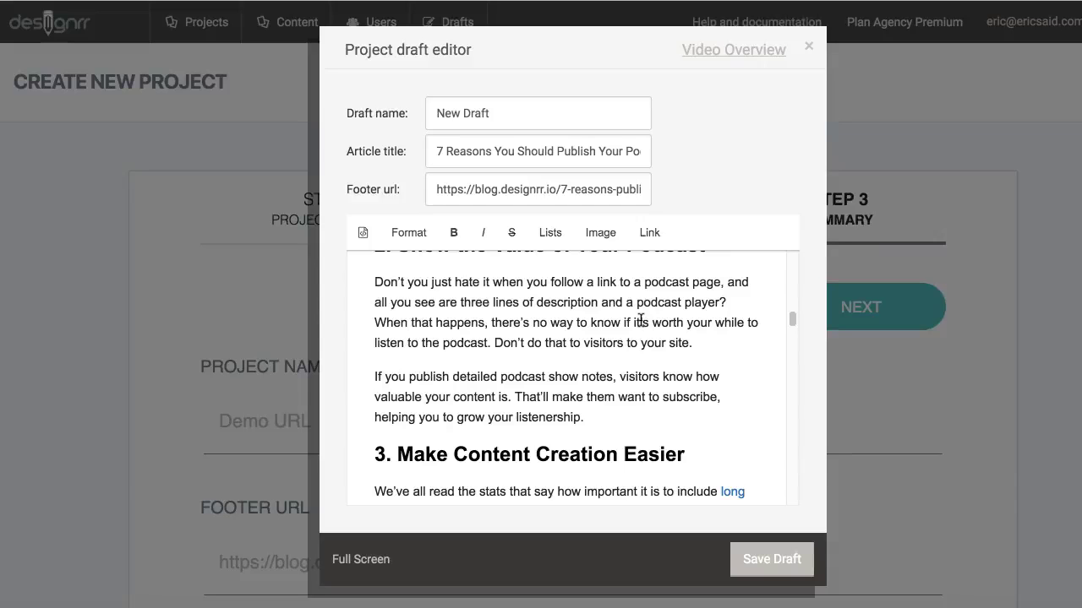
pyautogui.scroll(-5, 640, 319)
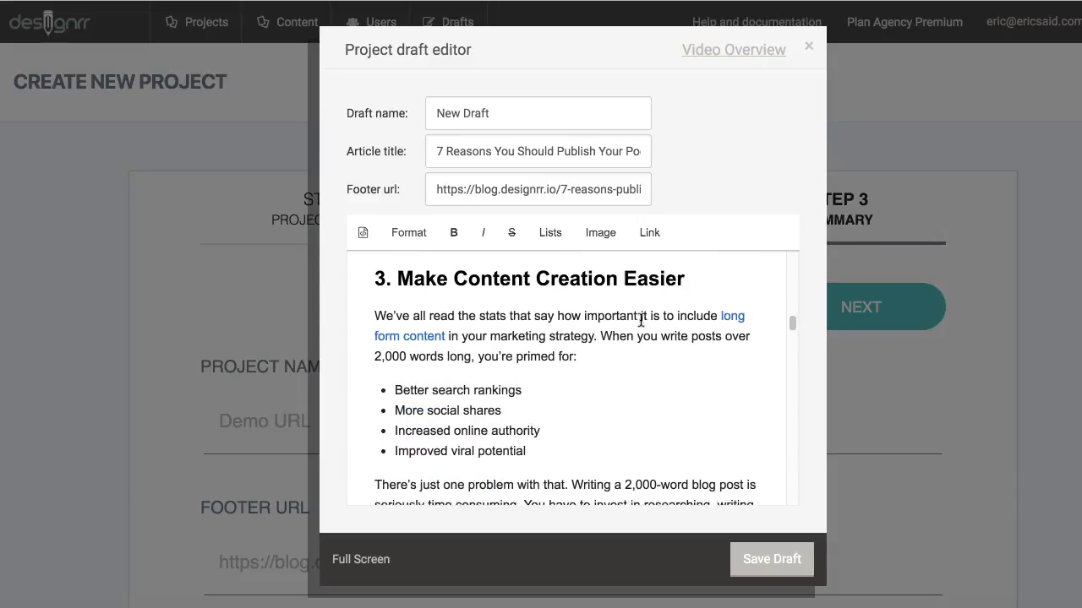
pyautogui.scroll(-4, 640, 319)
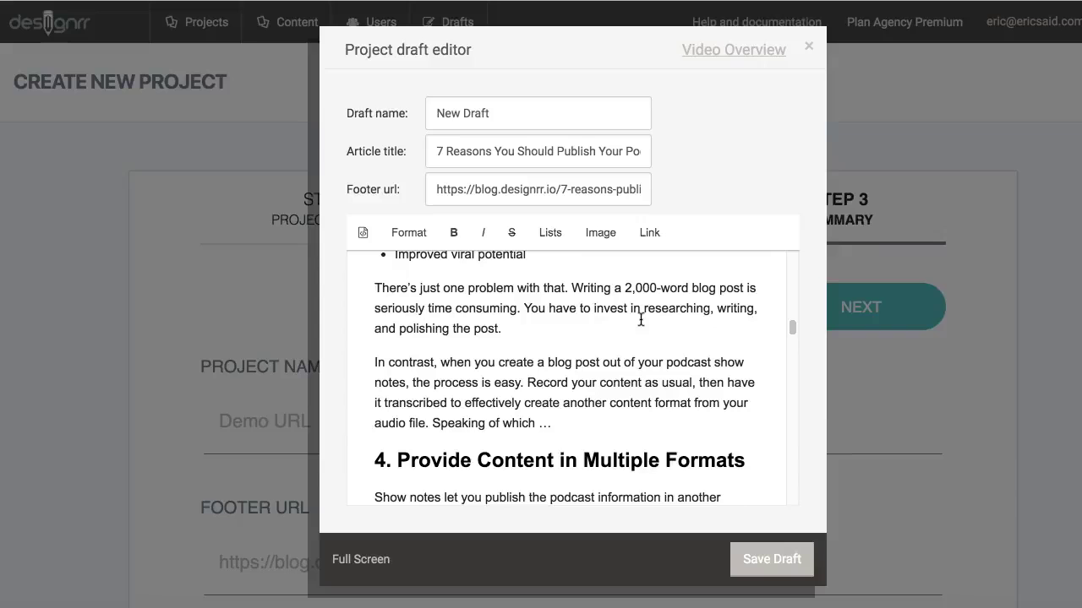
pyautogui.scroll(-15, 641, 320)
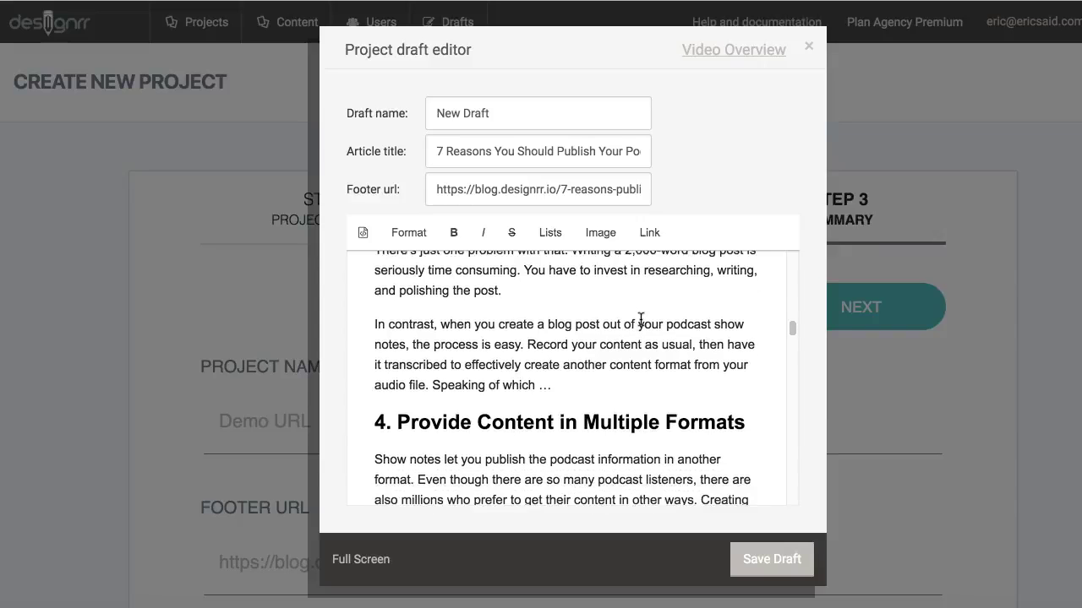
pyautogui.scroll(-8, 640, 319)
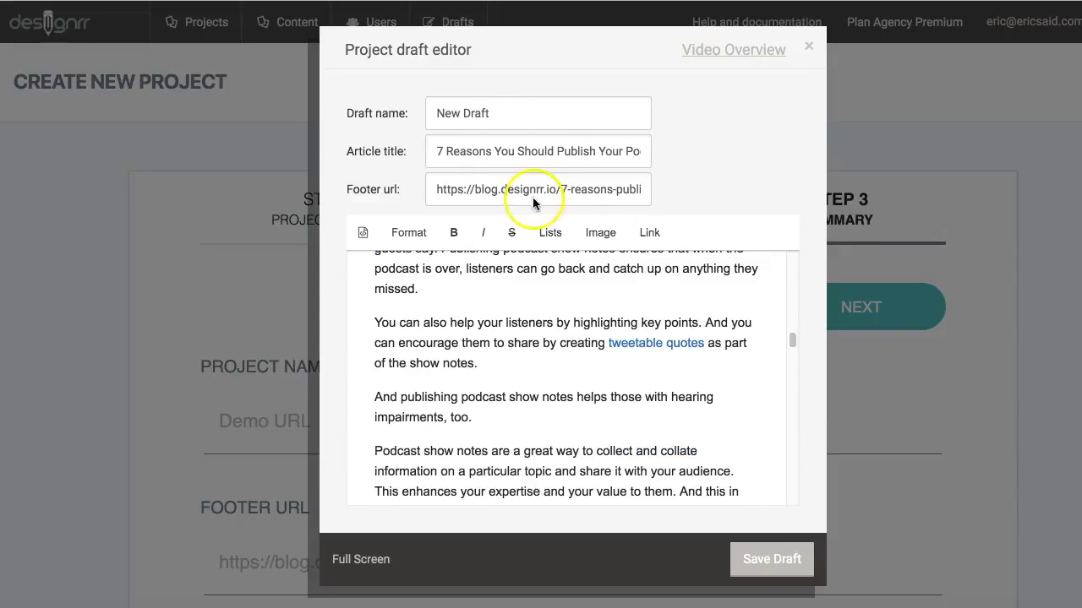
# Name the draft "Import from URL".
pyautogui.tripleClick(496, 112)
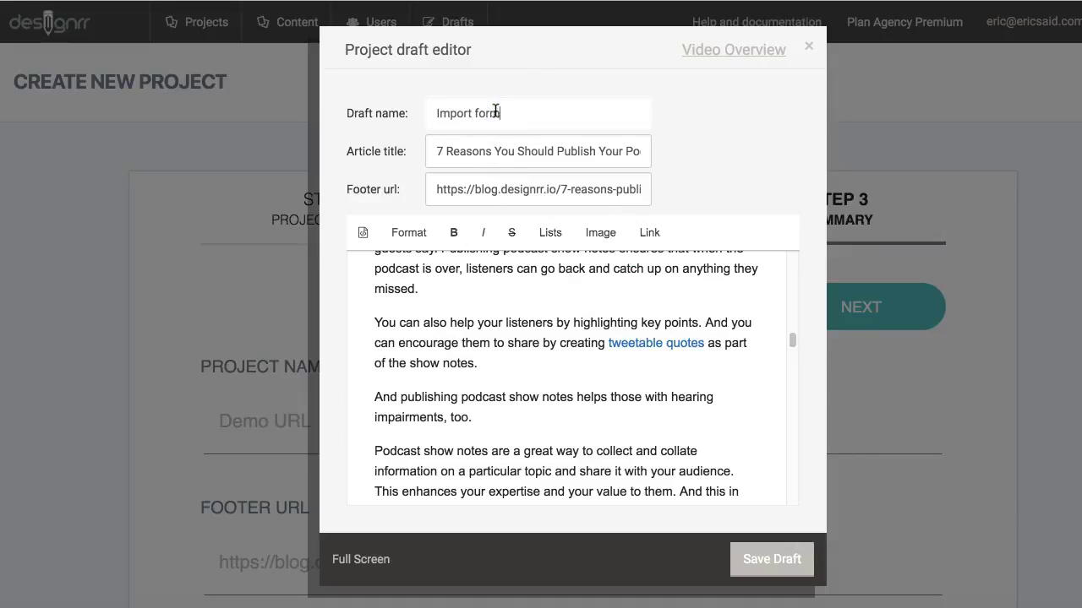
pyautogui.write('Import from URL')
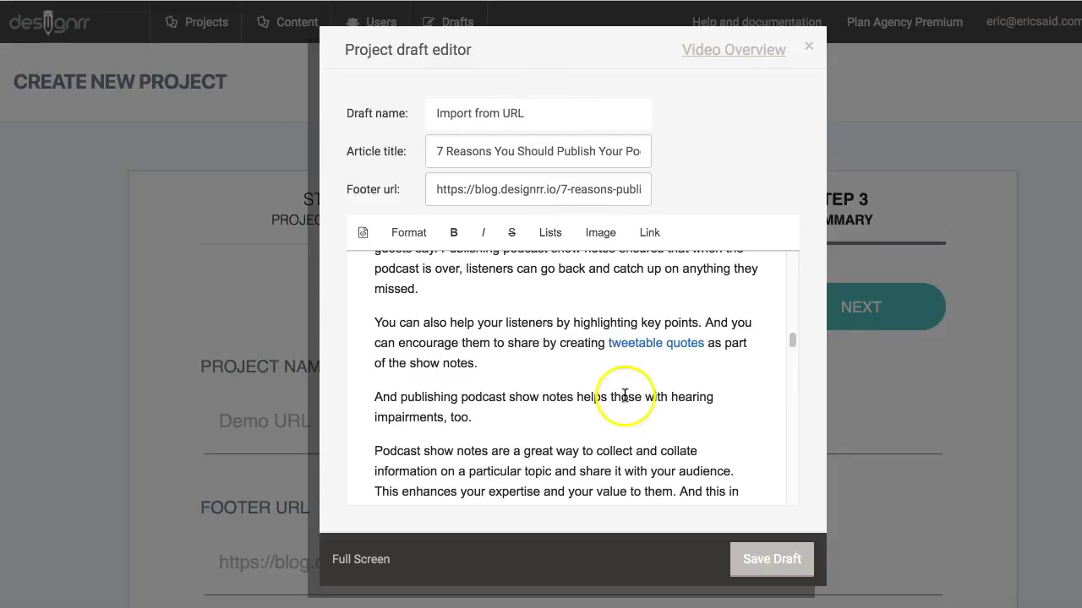
# Examine the rest of the imported article down to its closing paragraph and compare it with the original blog post.
pyautogui.scroll(-8, 677, 396)
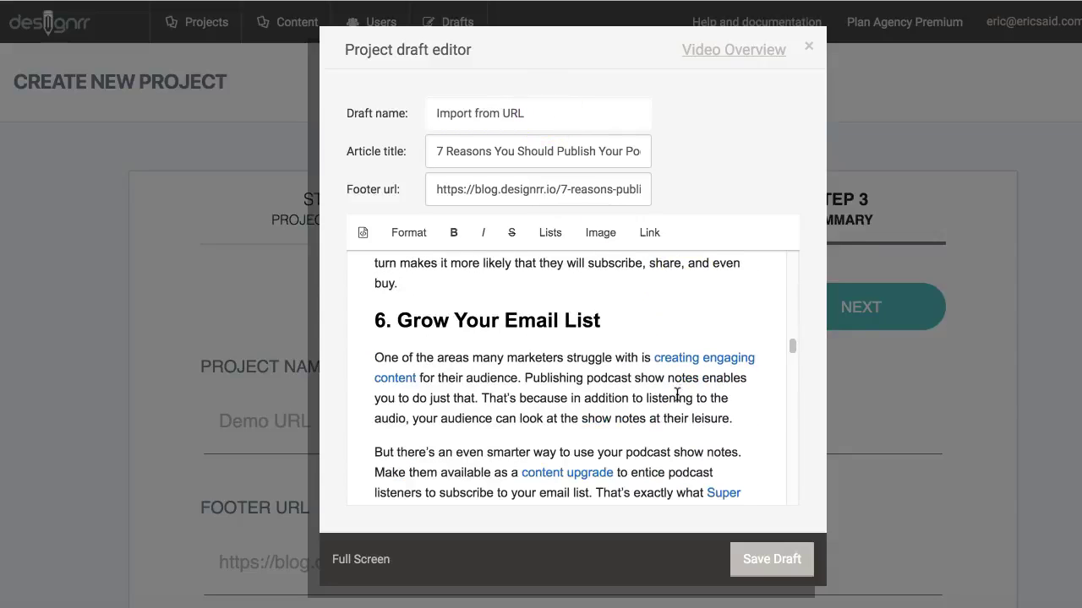
pyautogui.scroll(-6, 677, 395)
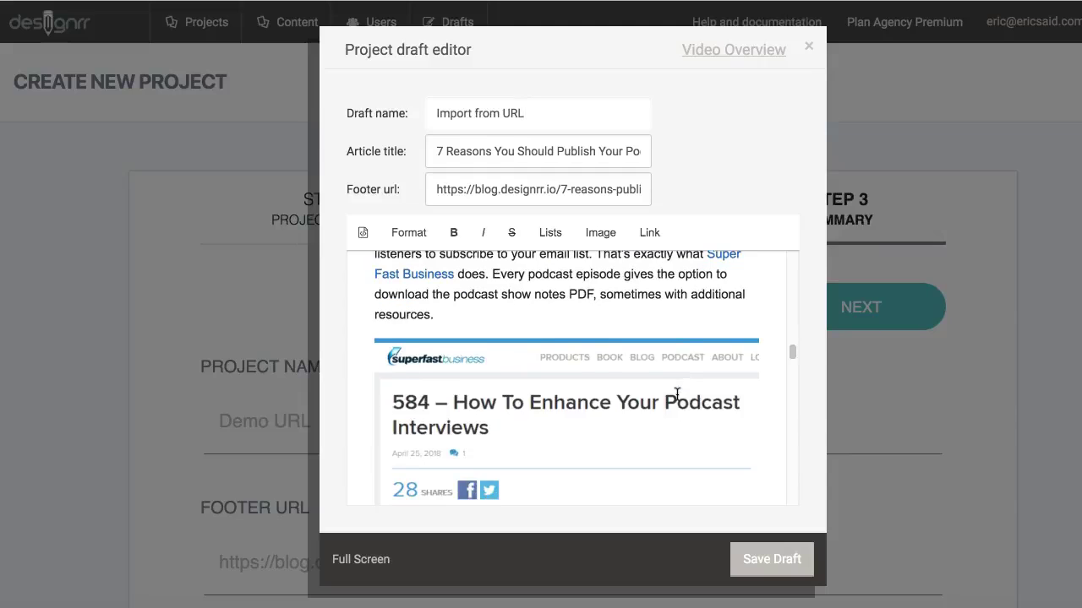
pyautogui.scroll(-20, 676, 394)
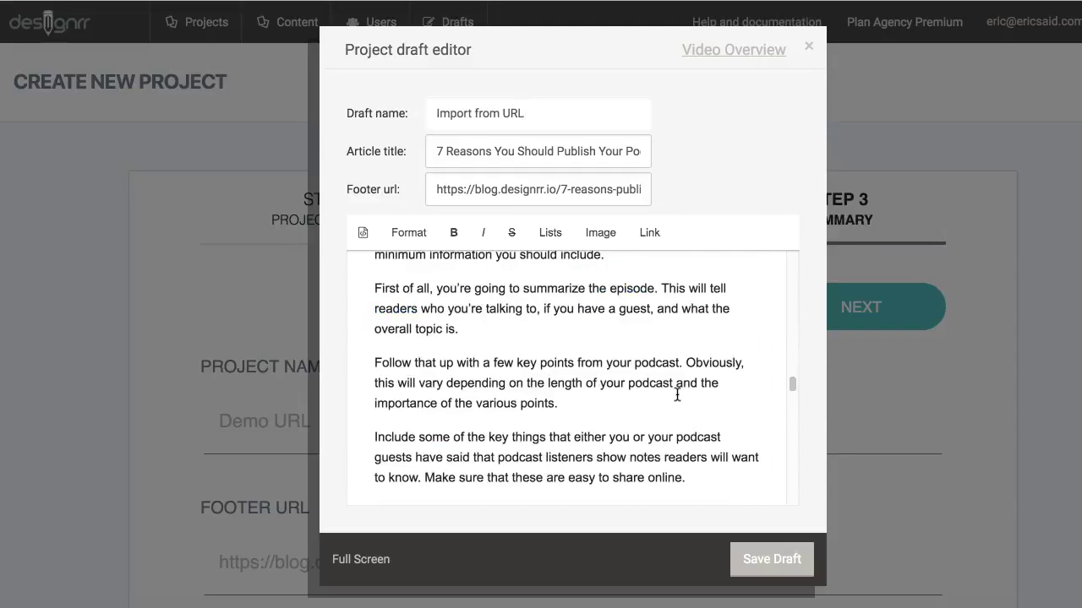
pyautogui.scroll(-20, 677, 395)
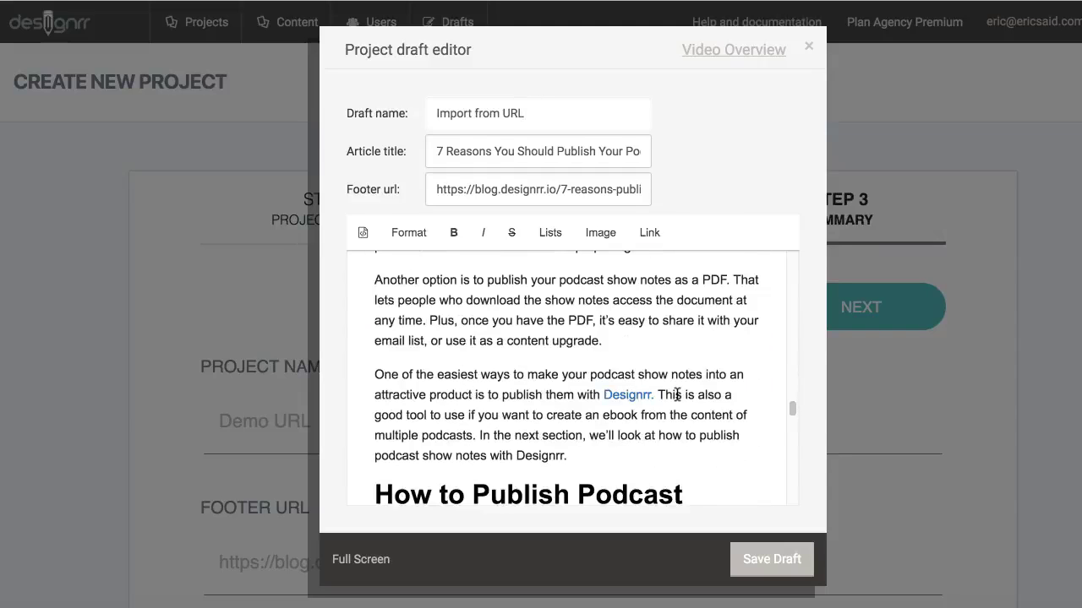
pyautogui.scroll(-15, 677, 395)
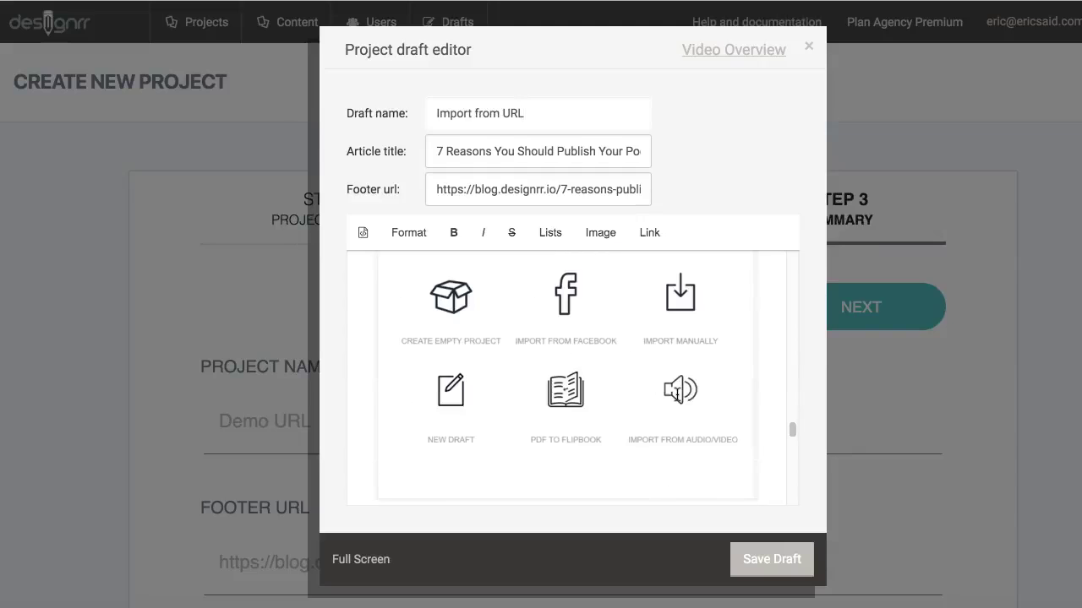
pyautogui.scroll(-20, 677, 394)
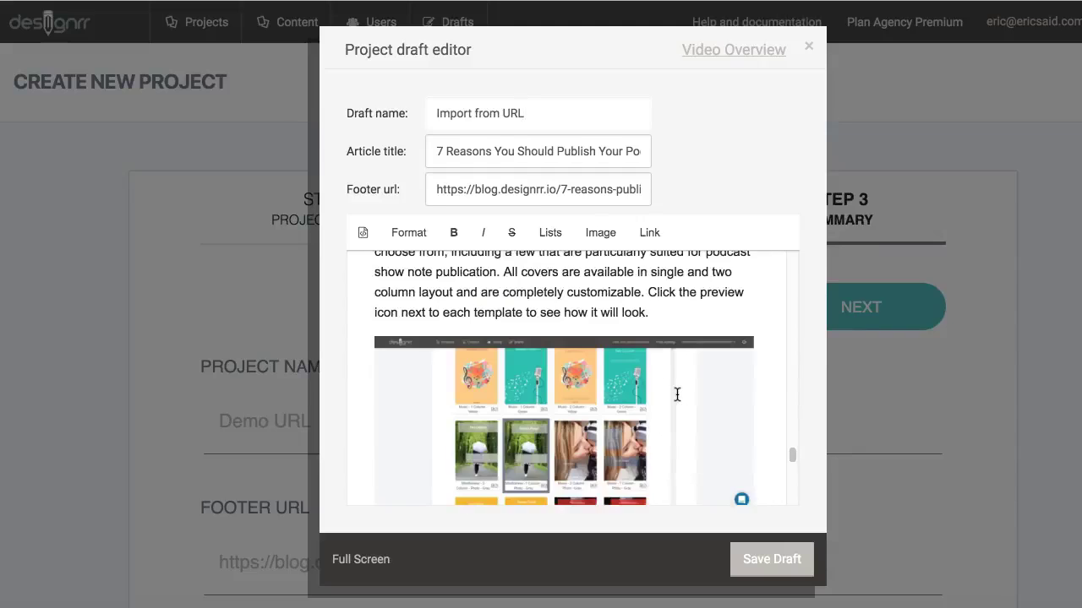
pyautogui.scroll(-20, 677, 394)
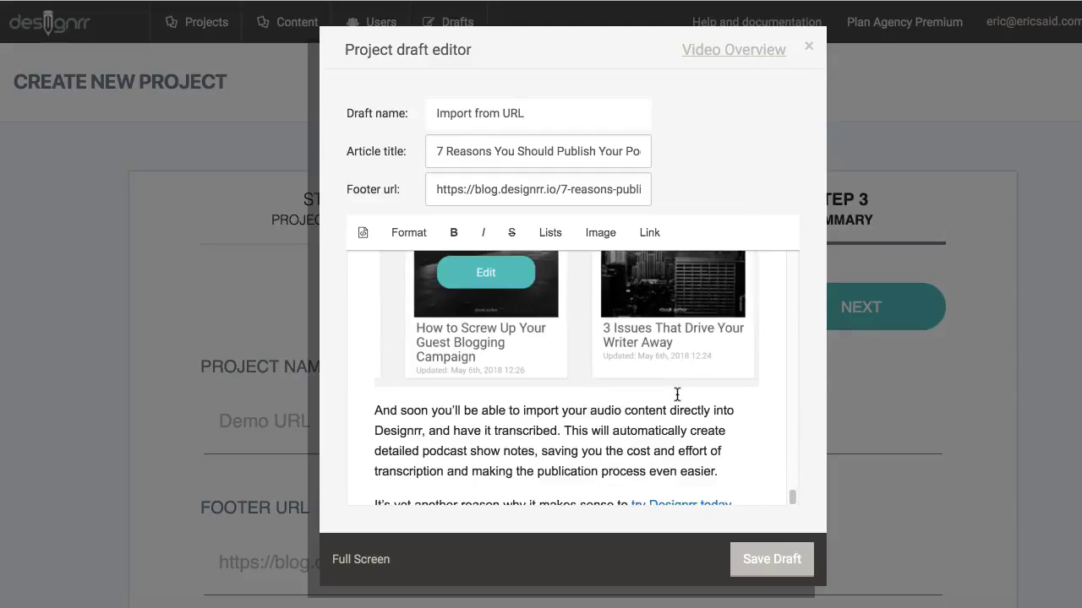
pyautogui.click(692, 384)
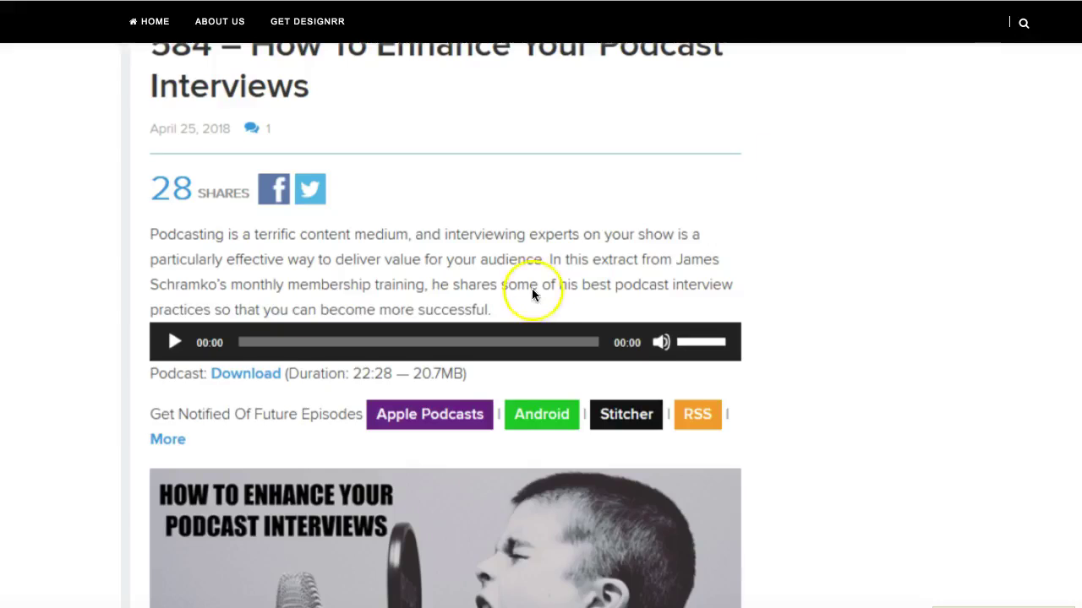
pyautogui.scroll(20, 531, 288)
pyautogui.scroll(-5, 533, 223)
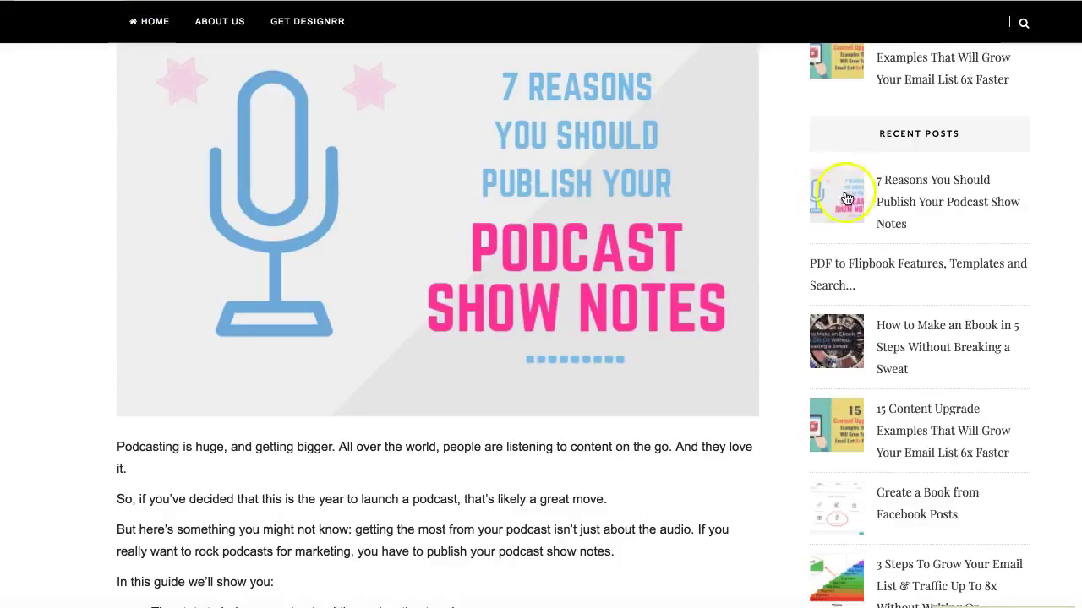
pyautogui.scroll(2, 617, 227)
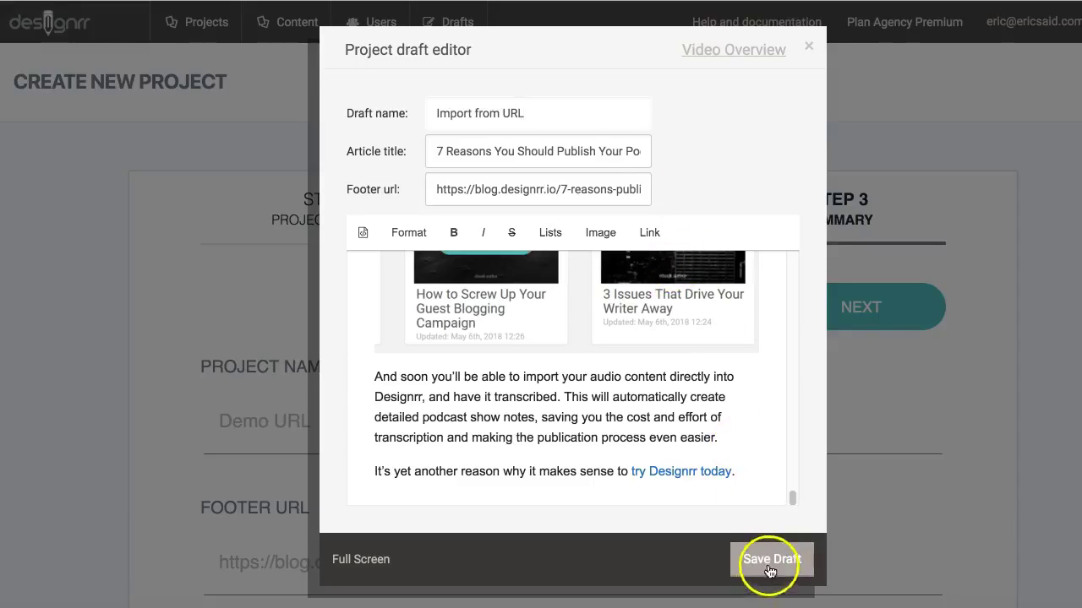
# Save the draft and reopen "Import from URL" for editing from the drafts list.
pyautogui.click(769, 564)
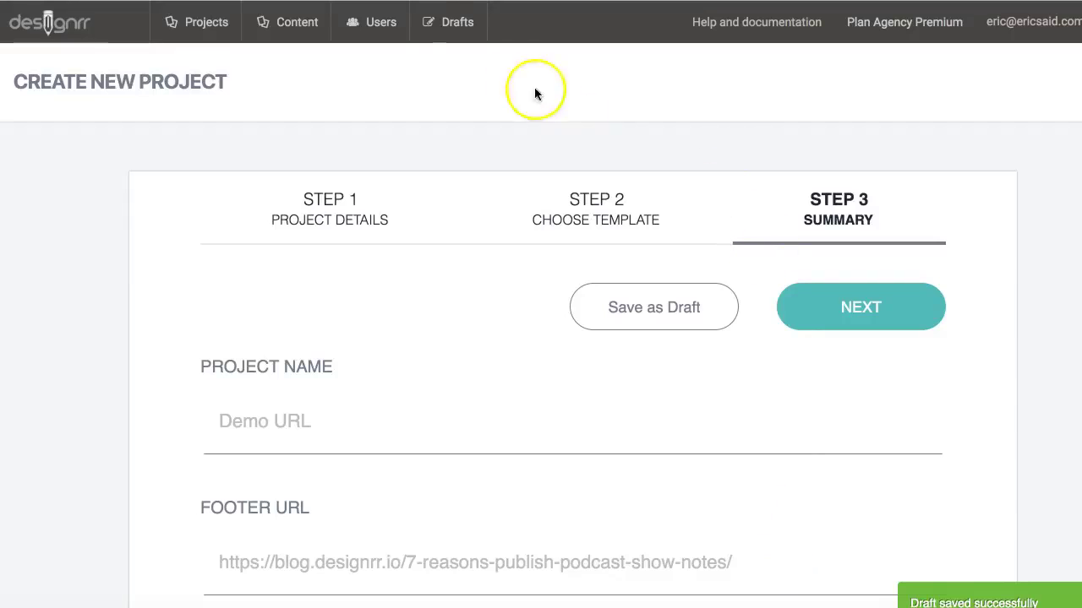
pyautogui.click(457, 24)
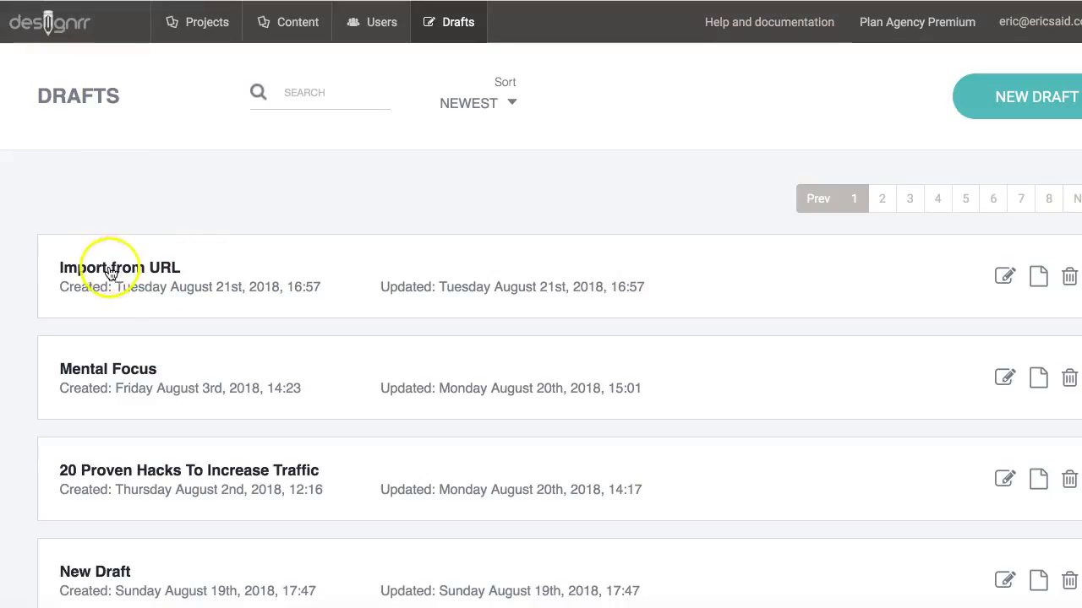
pyautogui.click(1004, 279)
# Review the reopened draft's content down to "3. Make Content Creation Easier" and save the draft.
pyautogui.scroll(-3, 643, 323)
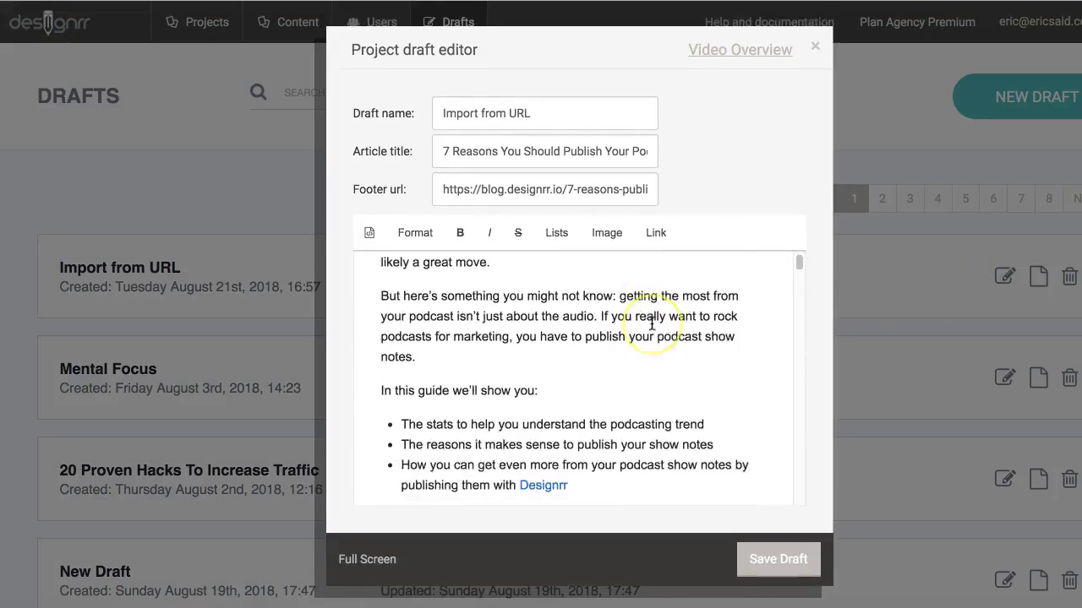
pyautogui.scroll(-10, 651, 323)
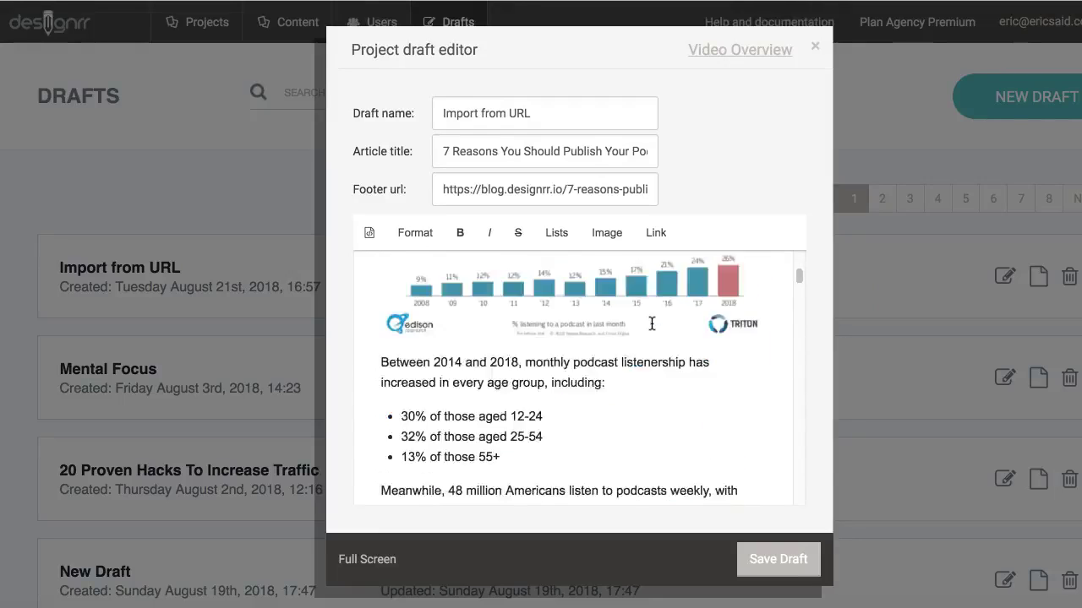
pyautogui.scroll(-12, 652, 330)
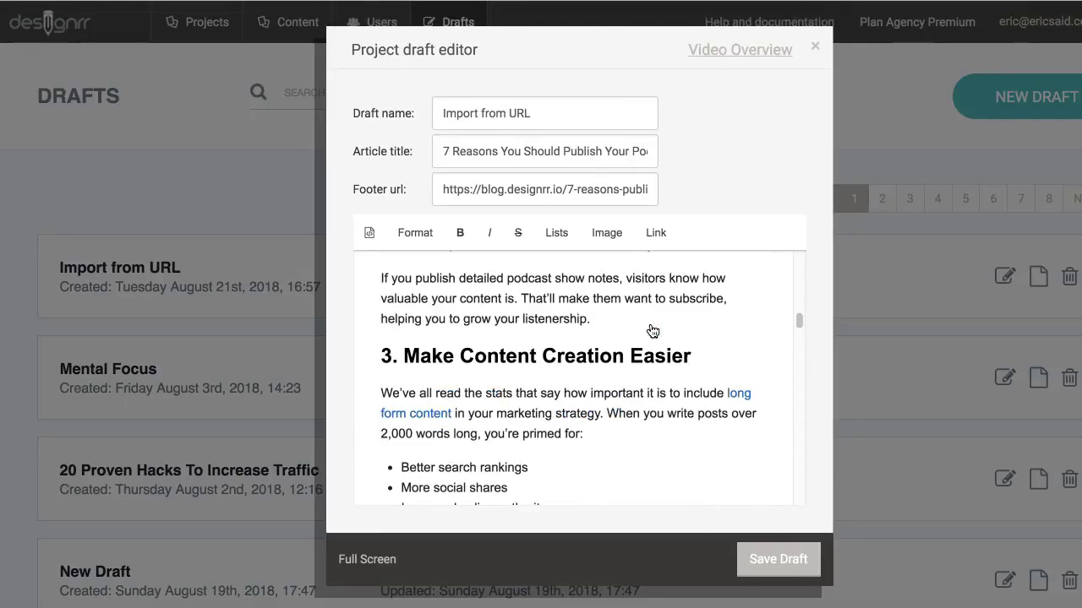
pyautogui.click(788, 560)
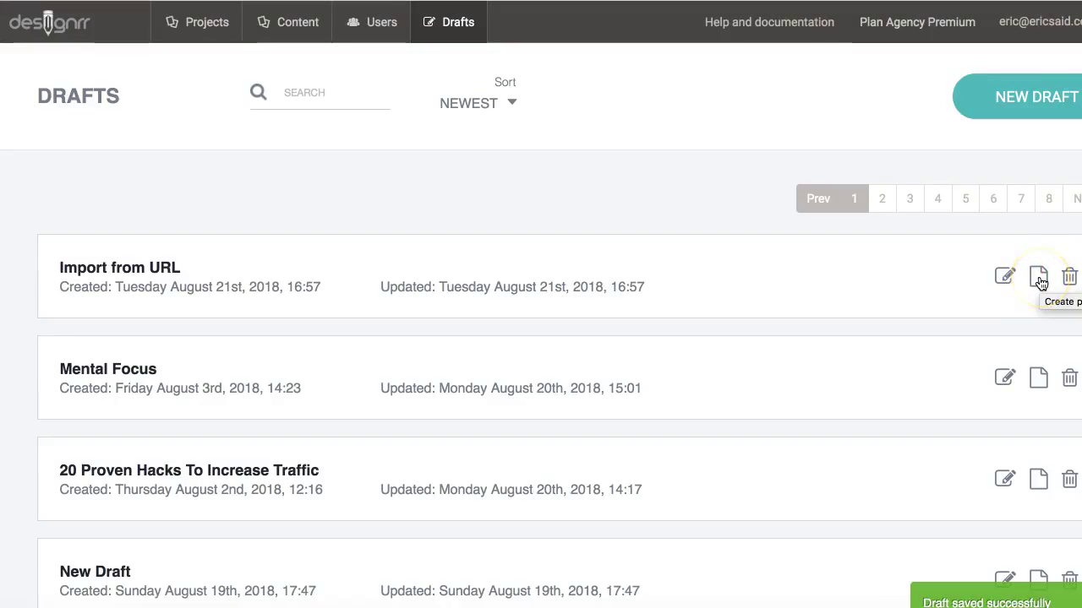
# Start a project from the "Import from URL" draft and filter the templates by "business" and the Two Column category.
pyautogui.click(1038, 278)
pyautogui.click(676, 338)
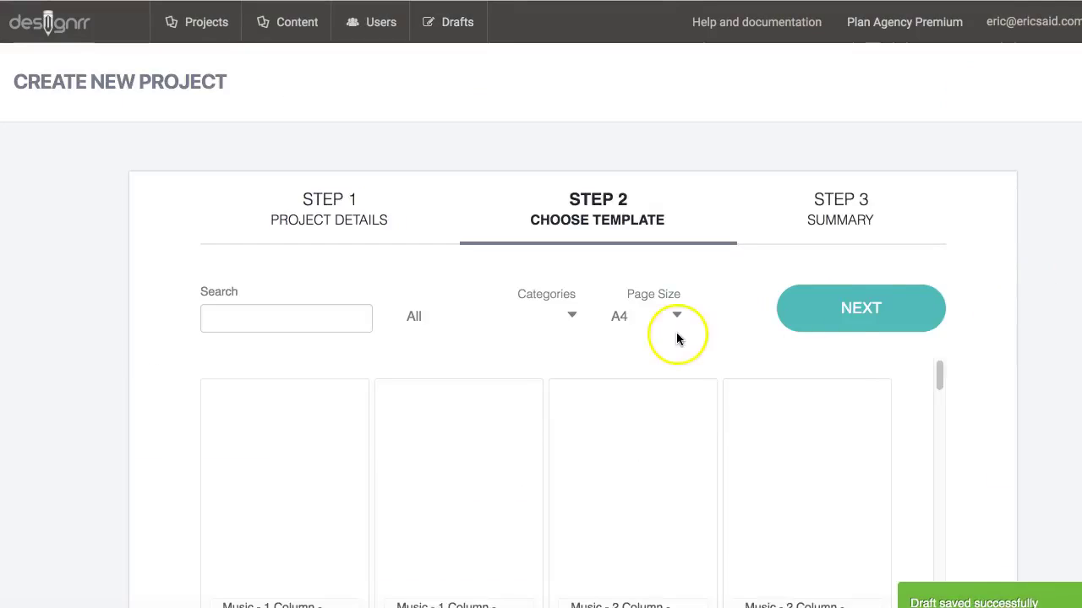
pyautogui.scroll(-1, 676, 337)
pyautogui.click(359, 267)
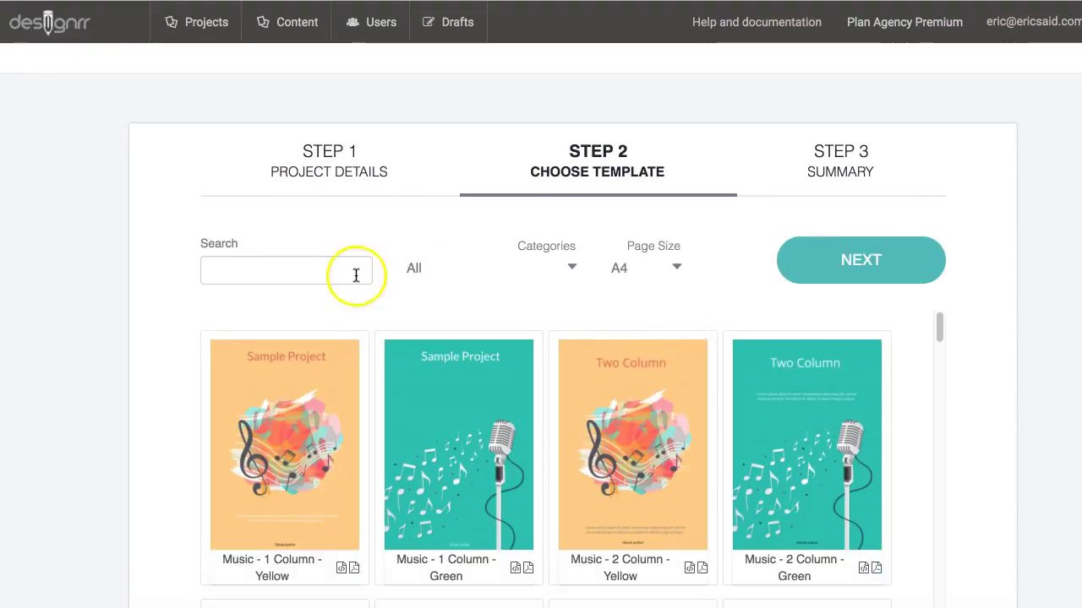
pyautogui.click(353, 267)
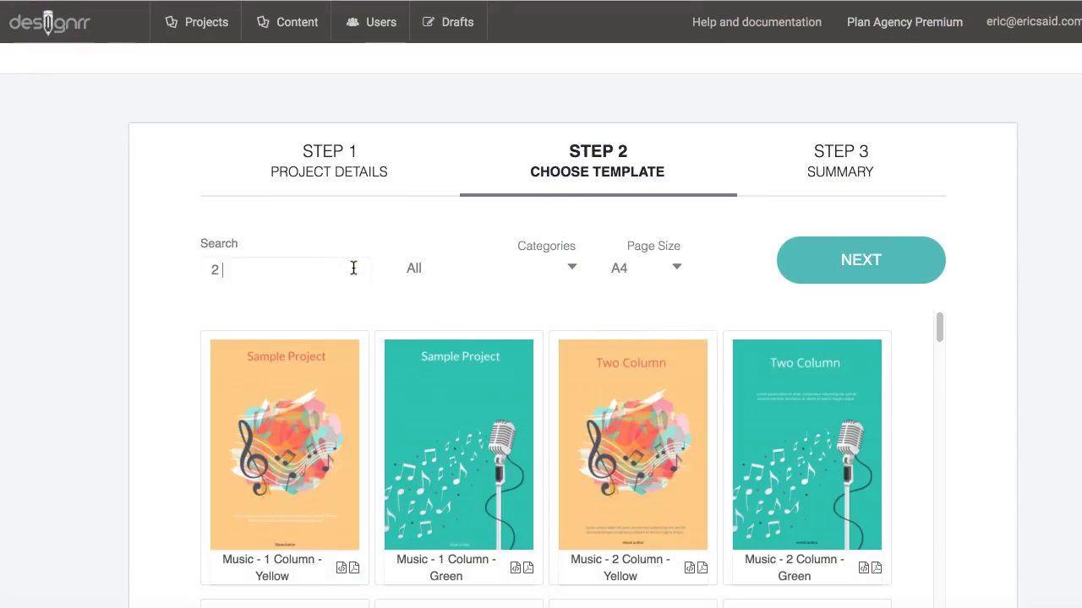
pyautogui.press('BackSpace')
pyautogui.write('business')
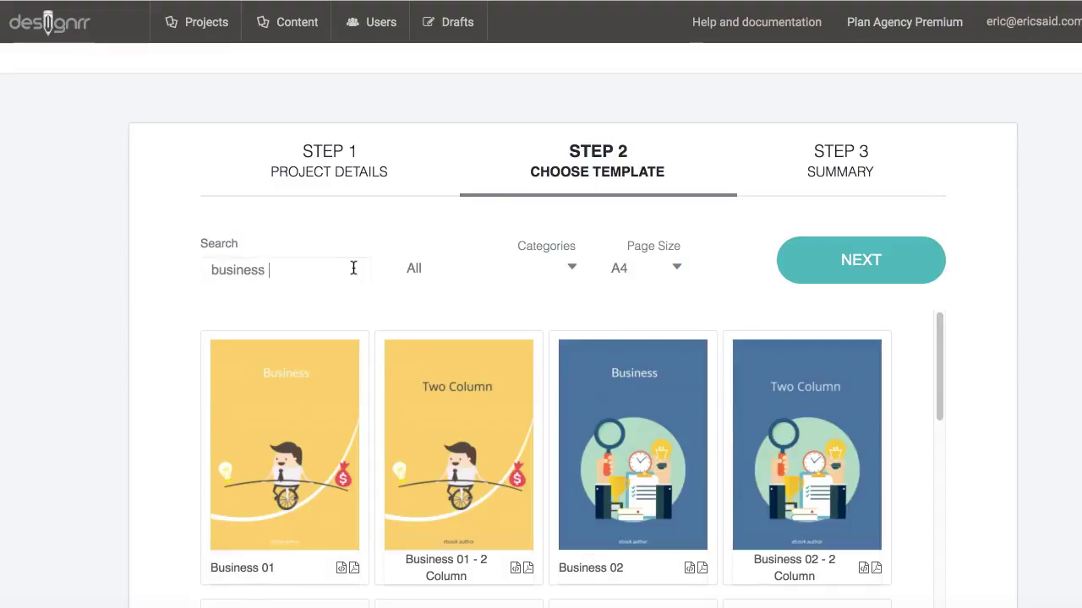
pyautogui.click(368, 272)
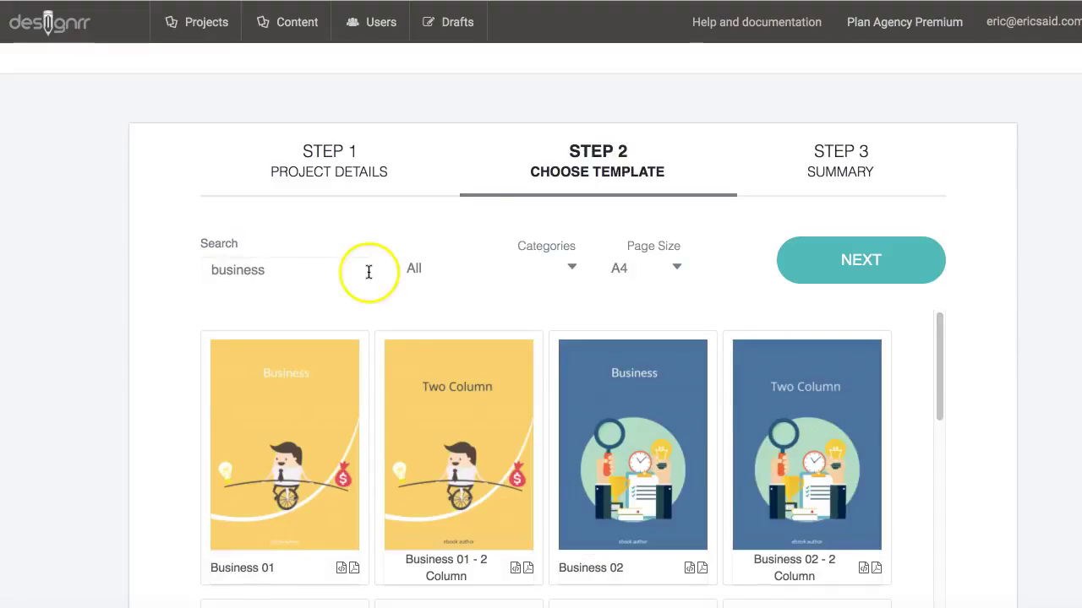
pyautogui.click(575, 267)
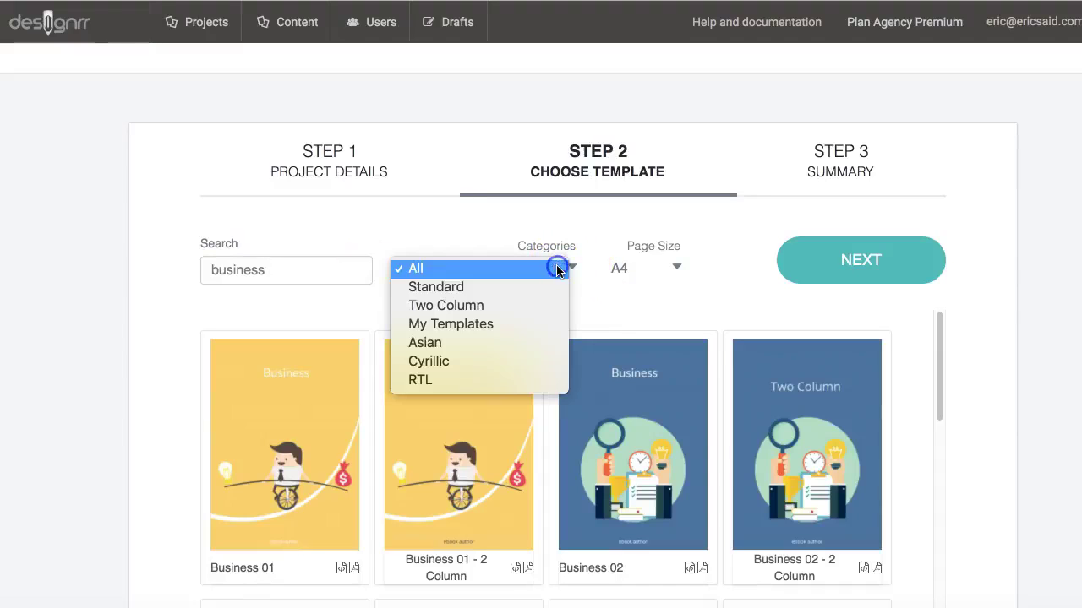
pyautogui.click(531, 308)
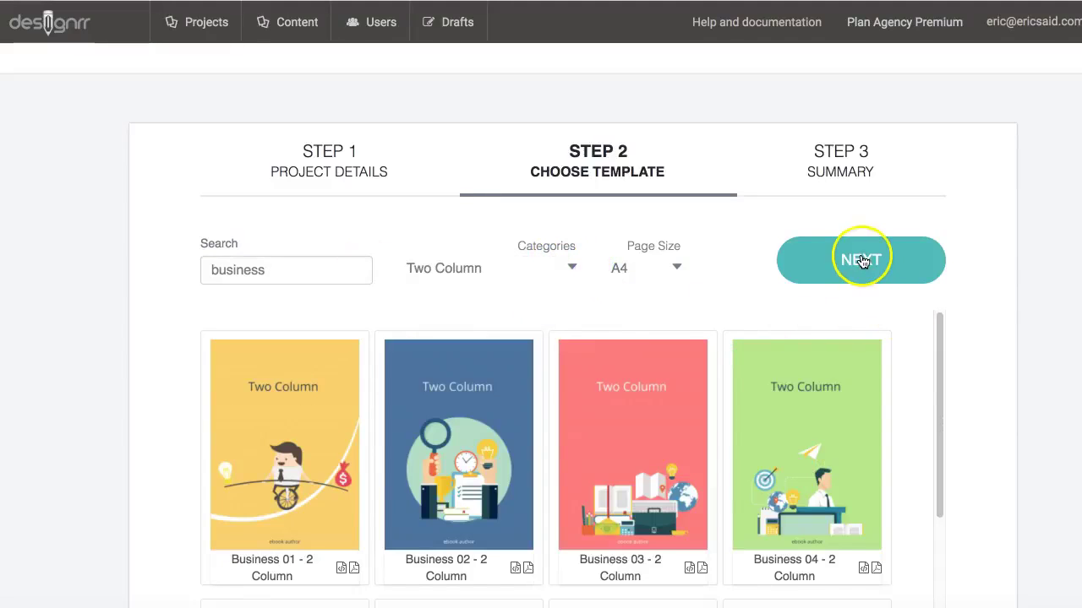
# Choose the red "Business 03 - 2 Column" template in A4 and continue to the project summary.
pyautogui.scroll(-1, 753, 447)
pyautogui.click(632, 425)
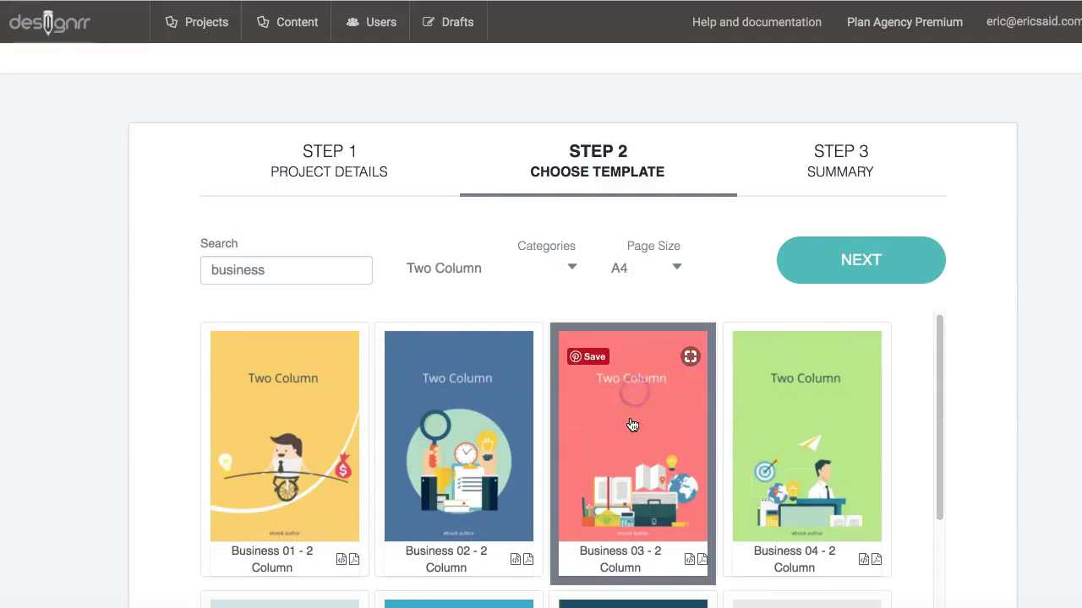
pyautogui.click(847, 261)
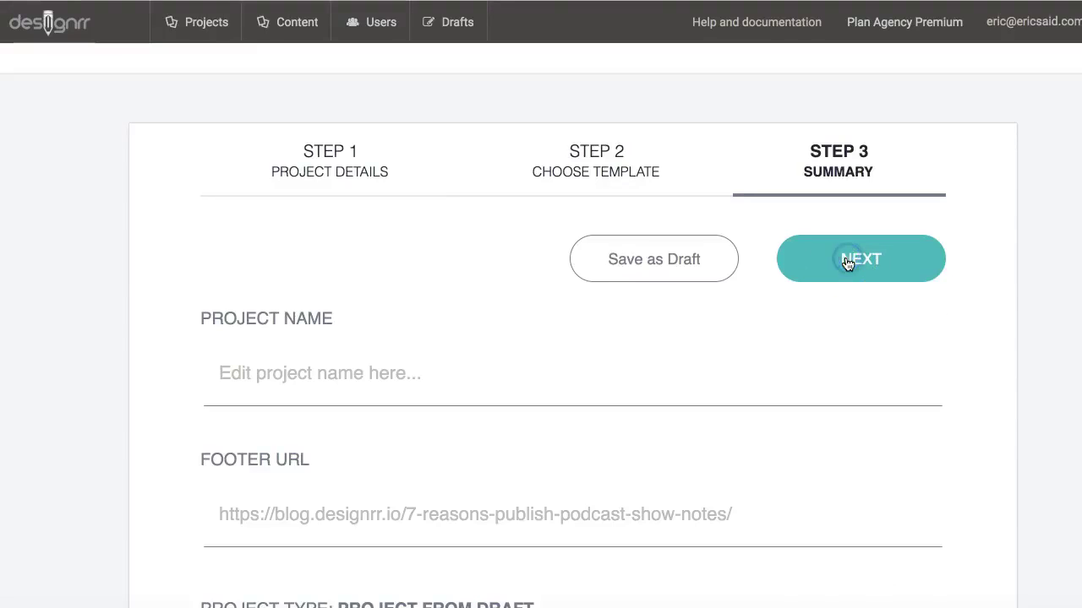
# Name the project "Url Import" and create it so that it opens in the builder.
pyautogui.click(414, 372)
pyautogui.write('Url Import')
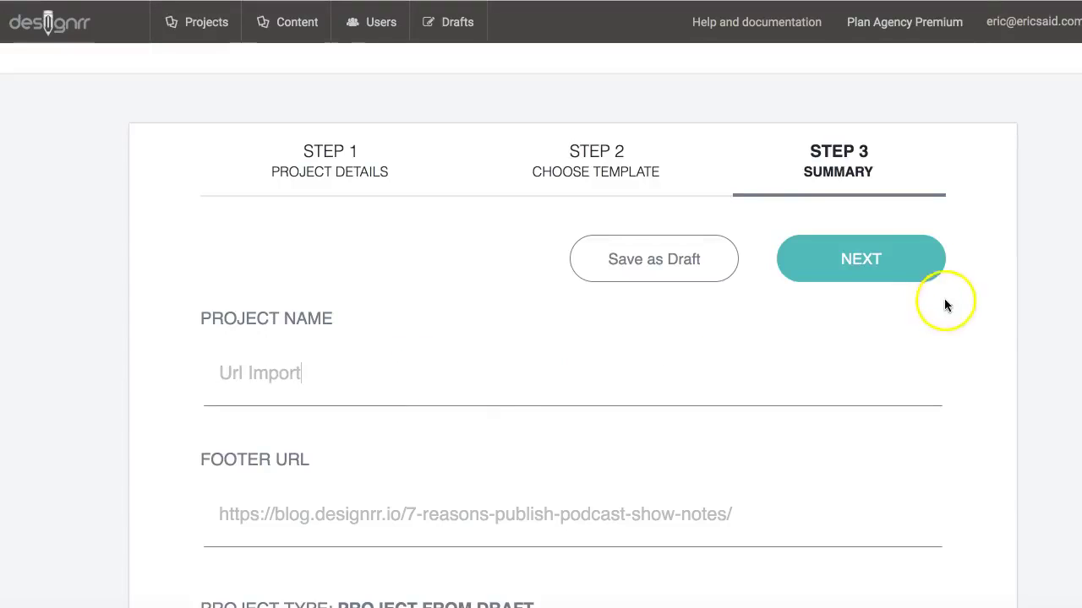
pyautogui.click(879, 272)
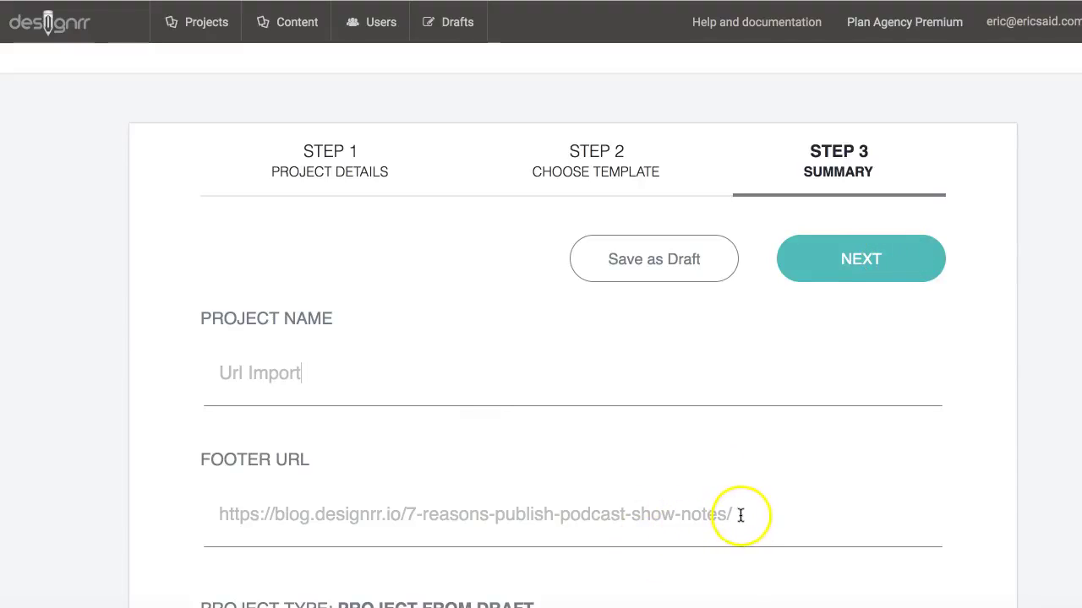
pyautogui.click(876, 268)
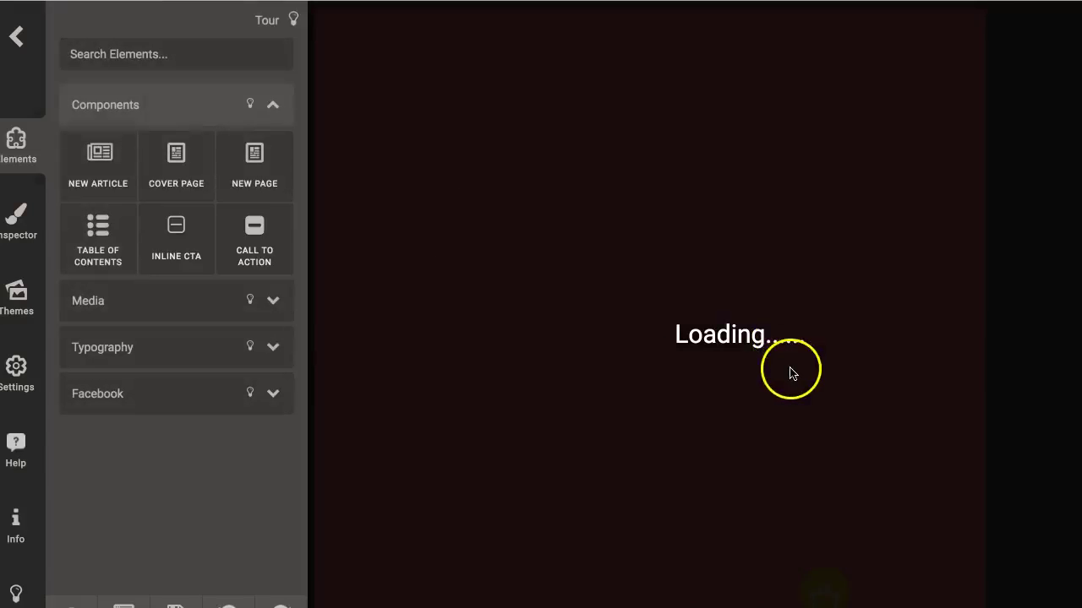
# Look through the generated project's cover, two-column article text and images.
pyautogui.scroll(-10, 792, 372)
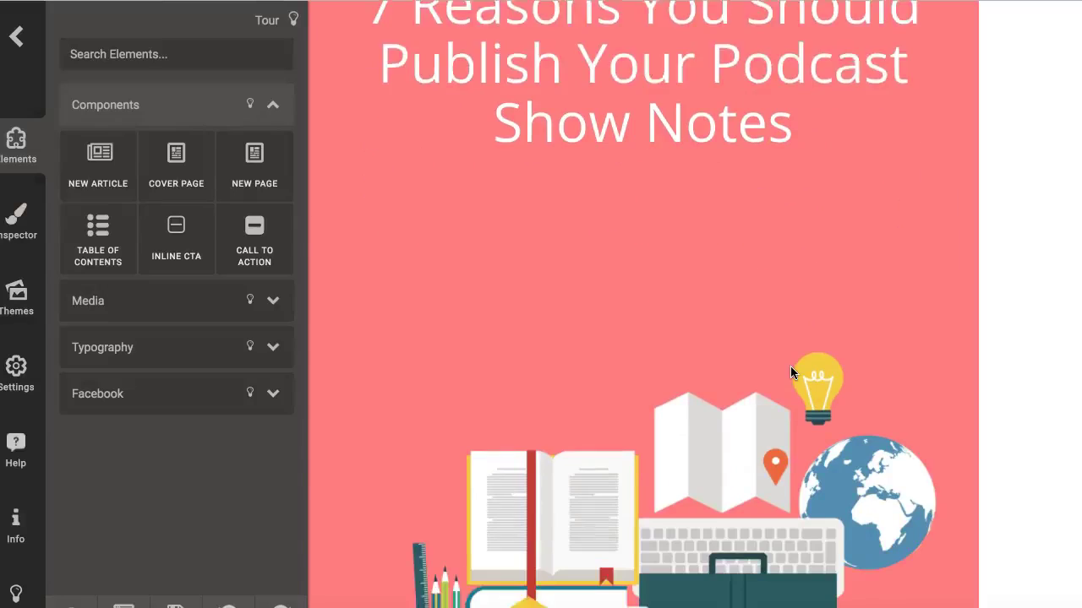
pyautogui.scroll(-4, 791, 373)
pyautogui.scroll(-3, 790, 365)
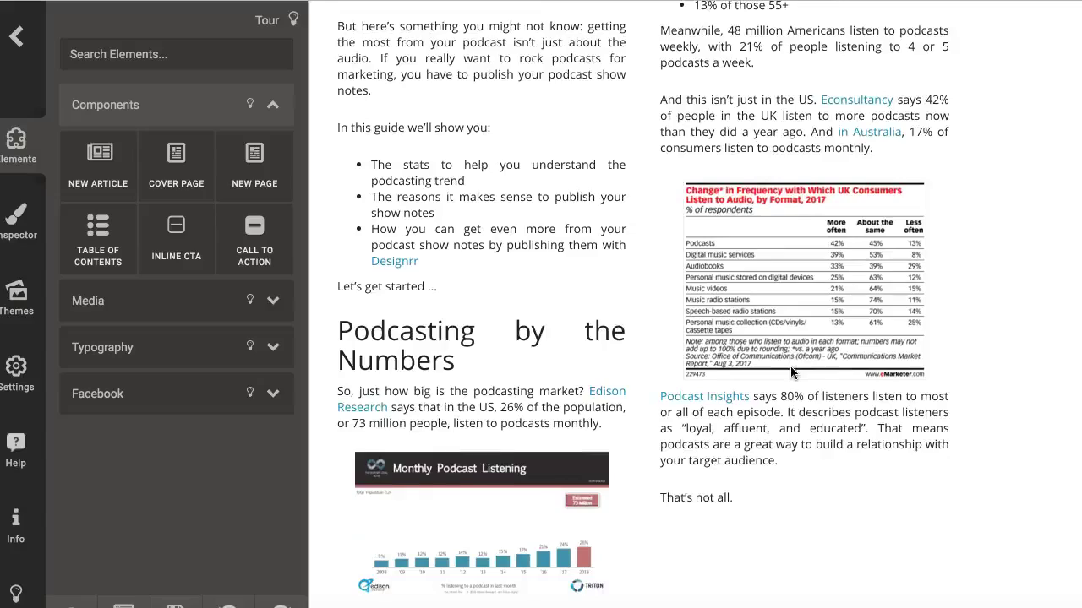
pyautogui.scroll(-9, 791, 373)
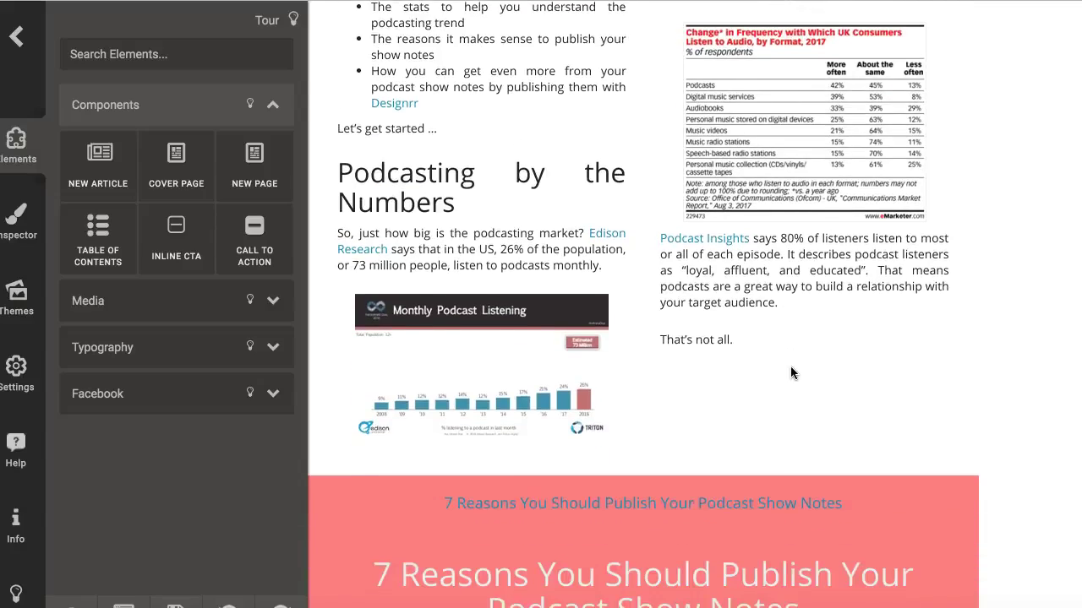
pyautogui.scroll(16, 791, 368)
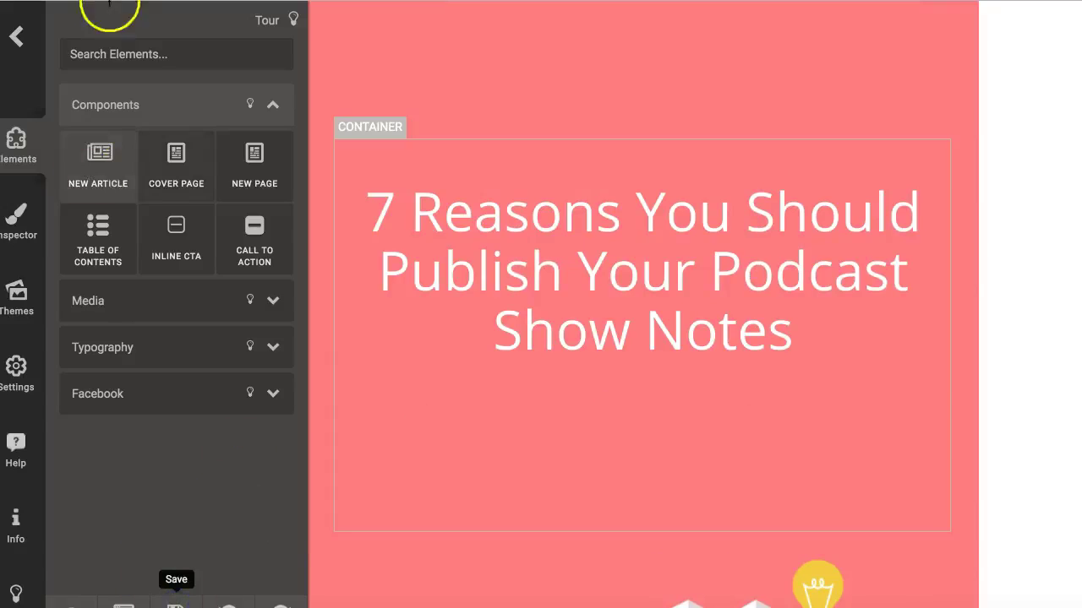
# Exit the builder, accepting the unsaved-work prompt, and return to the projects overview.
pyautogui.click(18, 40)
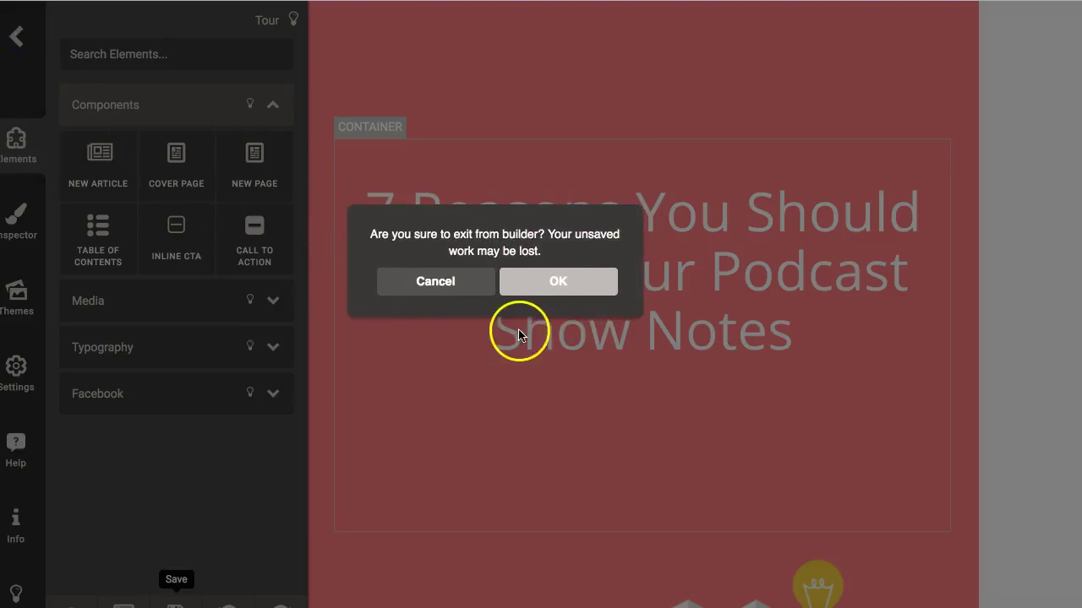
pyautogui.click(547, 287)
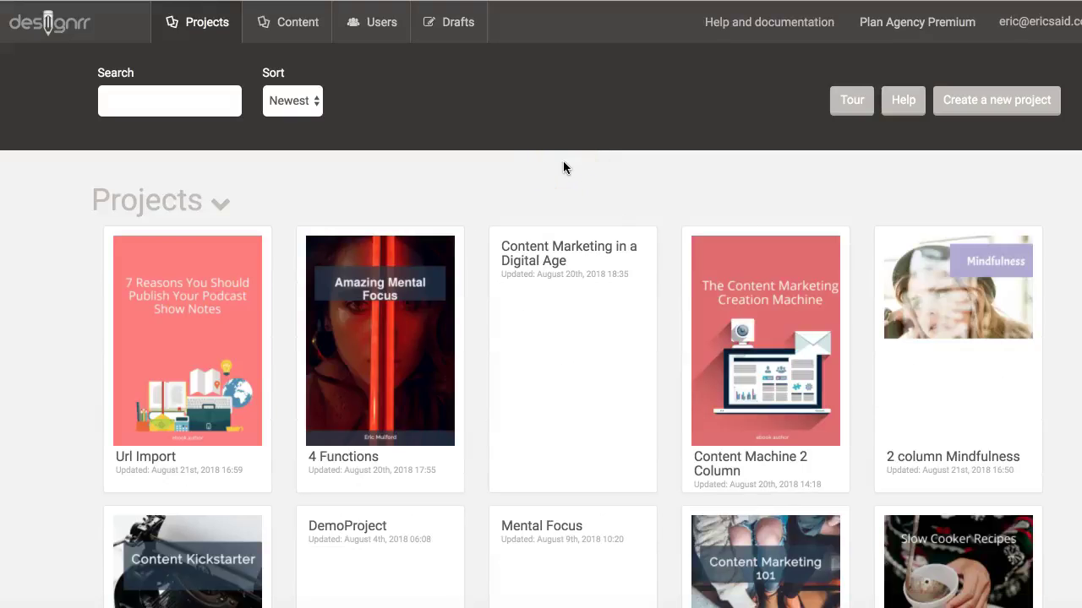
pyautogui.moveTo(148, 328)
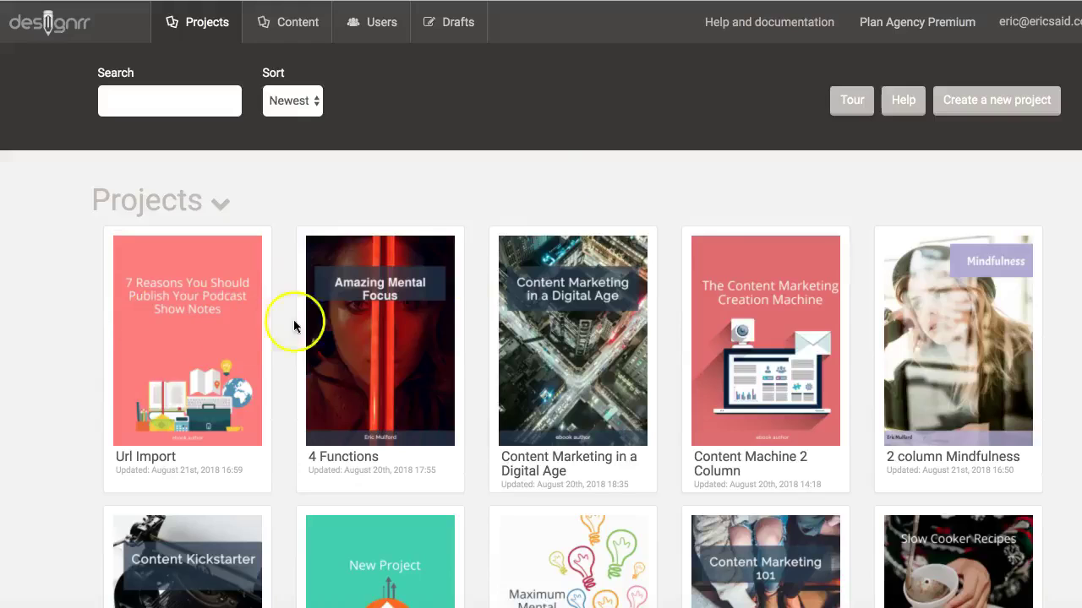
pyautogui.moveTo(509, 281)
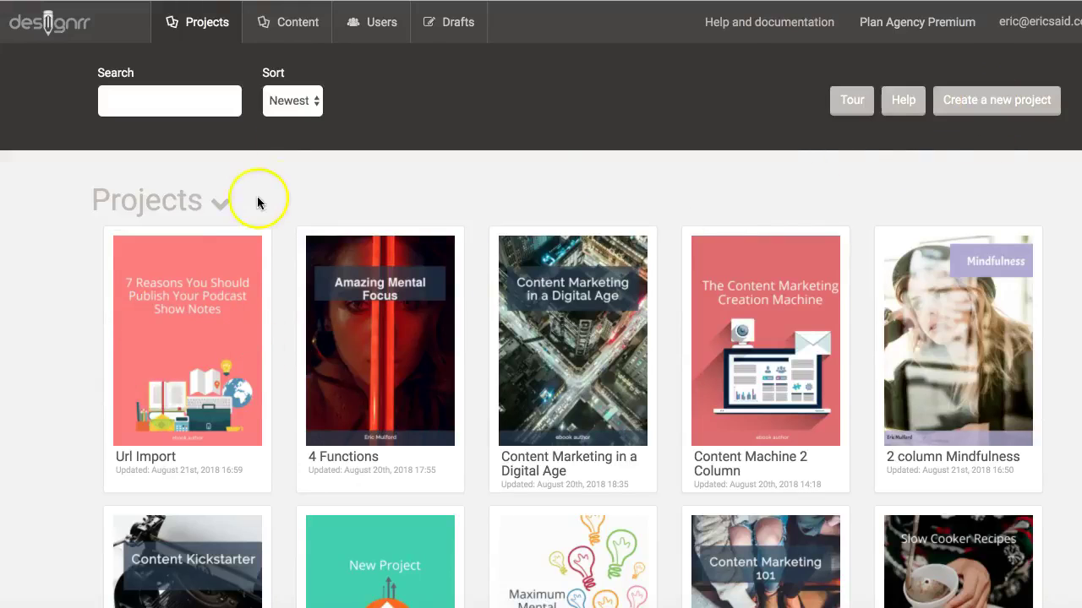
# Start another project from the "Import from URL" draft and filter the templates by "business" and the Standard category.
pyautogui.click(451, 23)
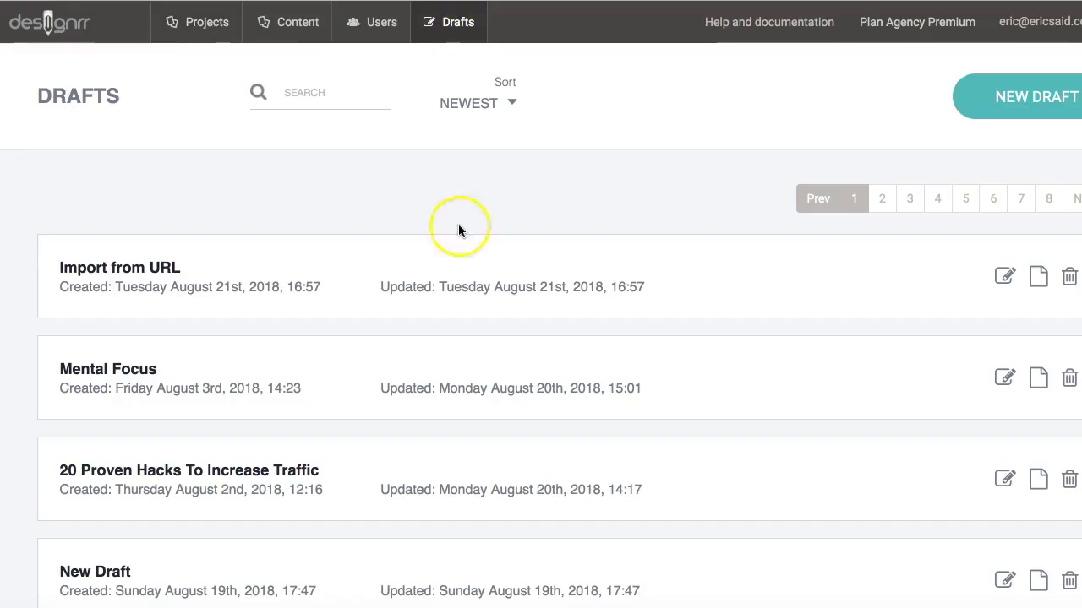
pyautogui.click(1045, 279)
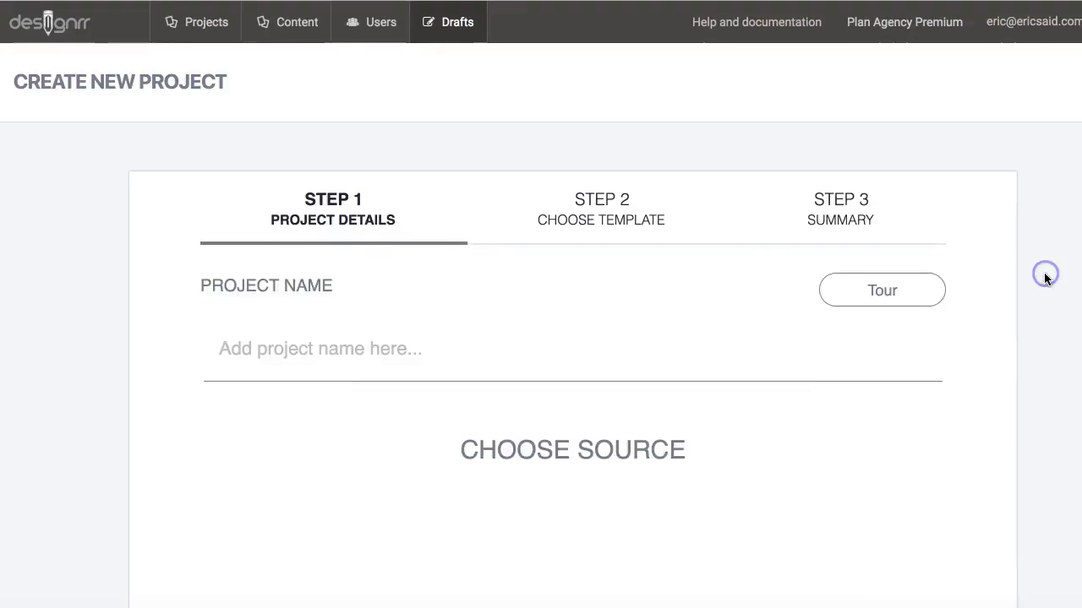
pyautogui.click(273, 317)
pyautogui.write('business')
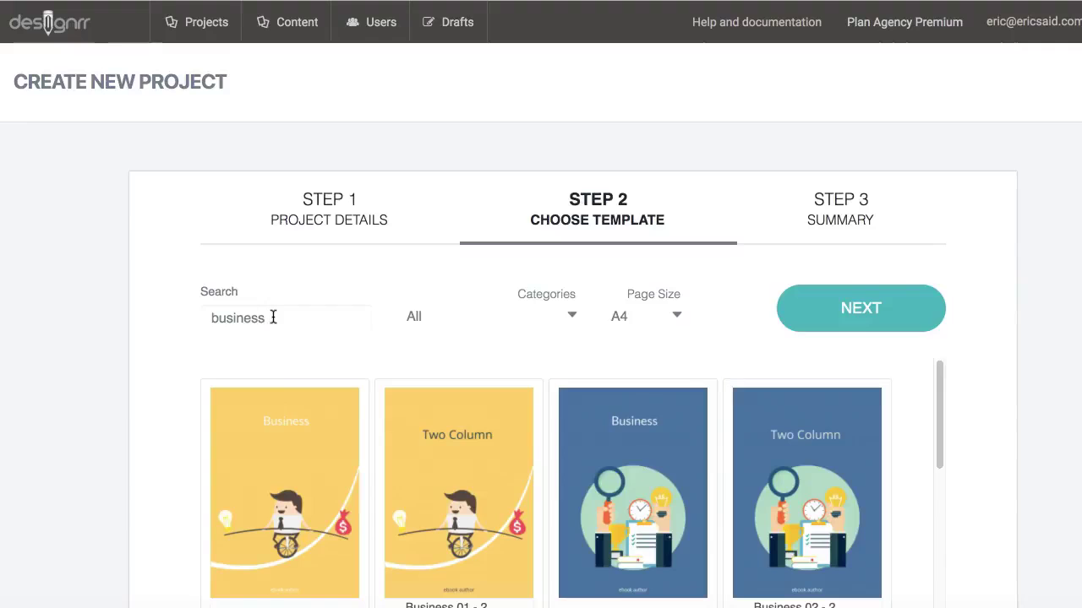
pyautogui.click(541, 315)
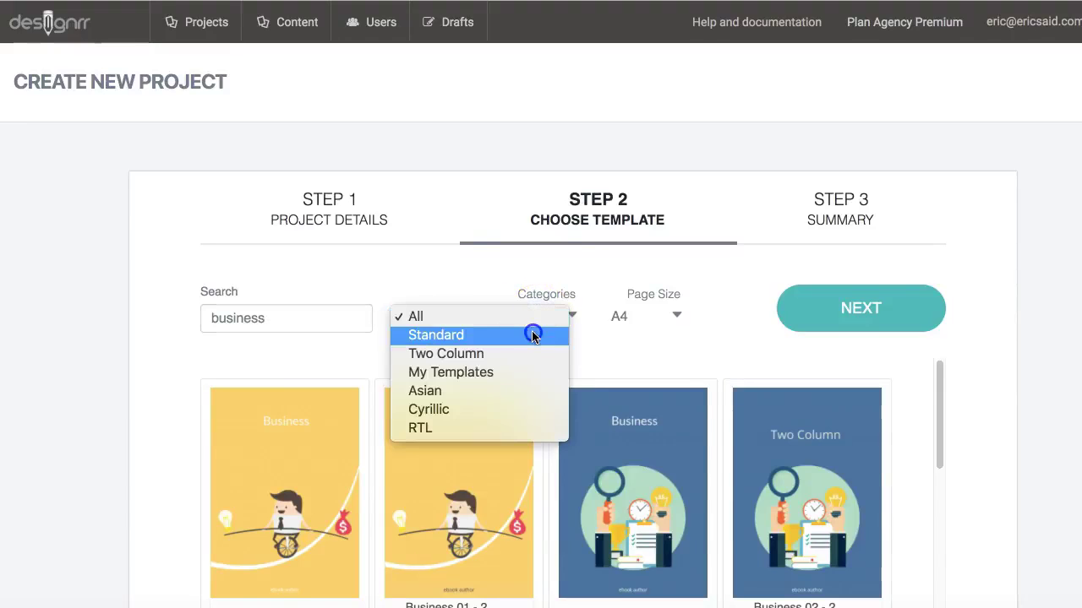
pyautogui.click(541, 335)
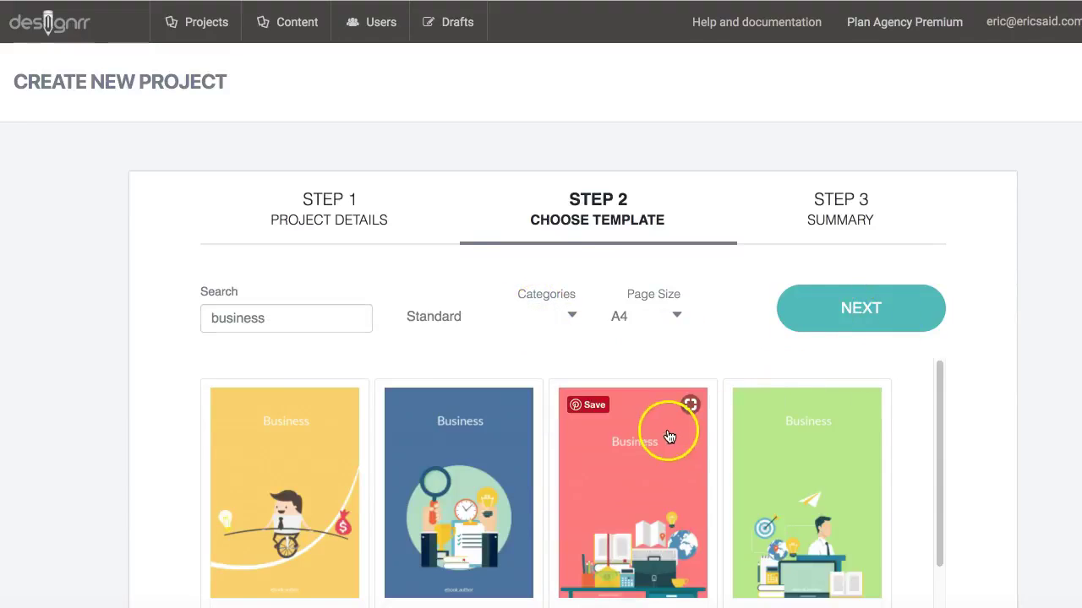
# Choose the red single-column Business template in A4, name the project "URL 2" and create it.
pyautogui.click(670, 431)
pyautogui.click(845, 331)
pyautogui.click(420, 427)
pyautogui.click(391, 423)
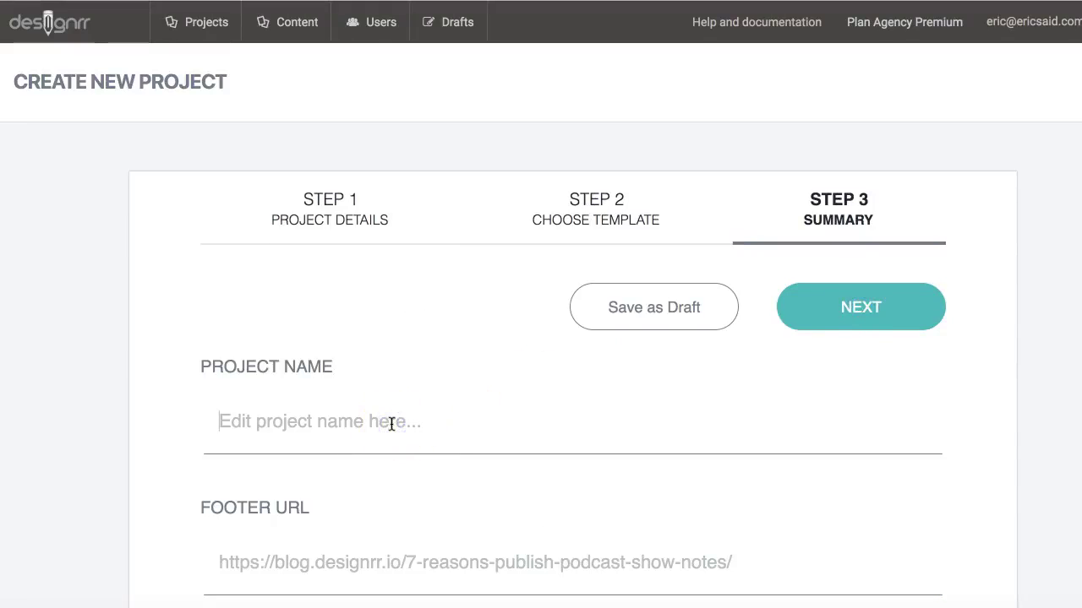
pyautogui.write('URL 2')
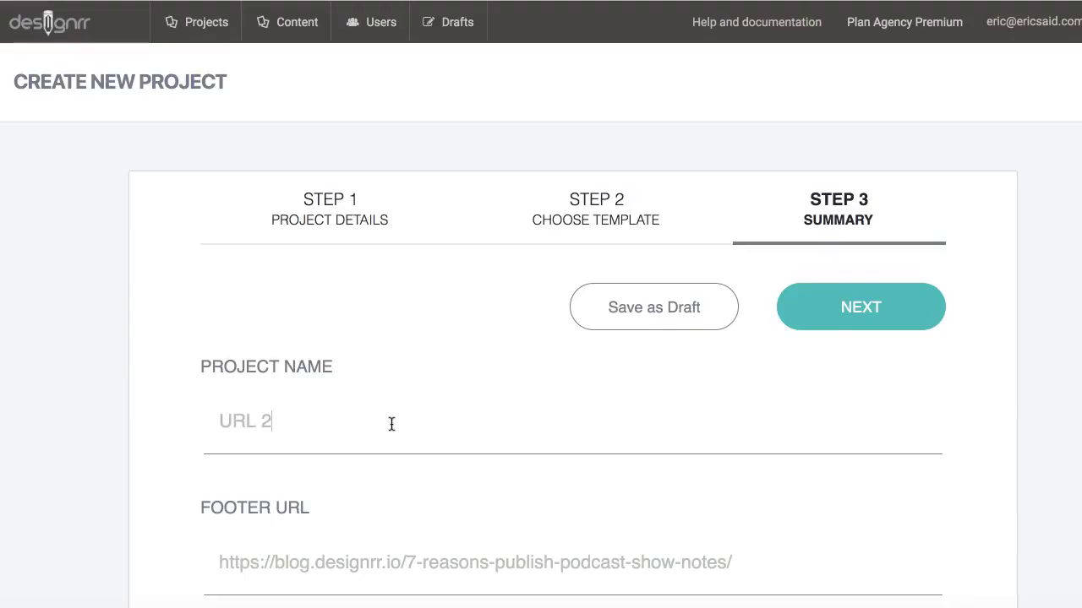
pyautogui.click(900, 293)
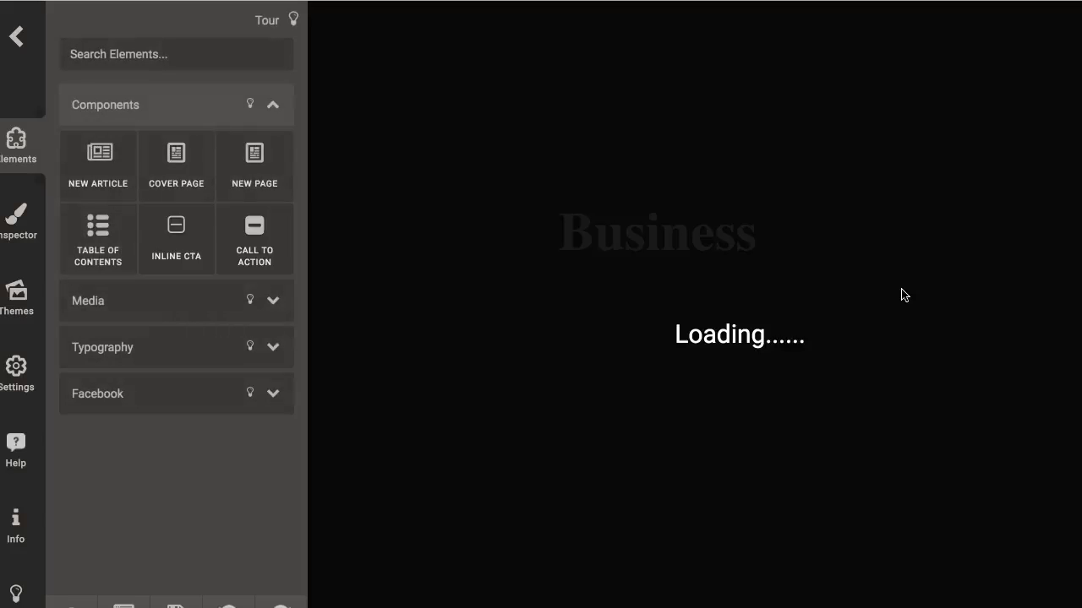
# Look through the new project's cover, article heading, single-column text and chart image in the builder.
pyautogui.scroll(-10, 684, 395)
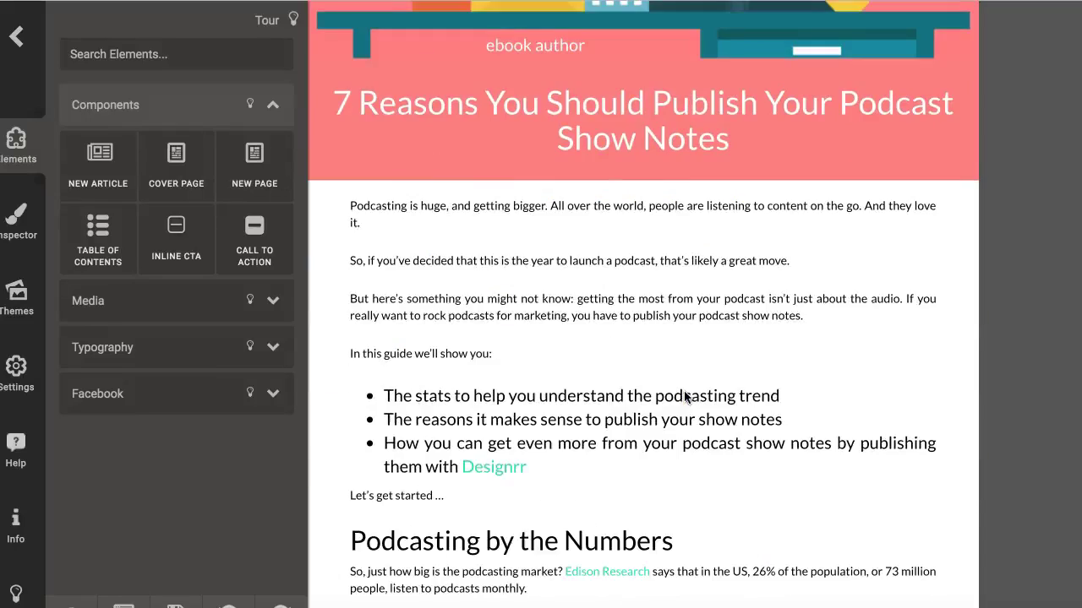
pyautogui.scroll(-10, 684, 395)
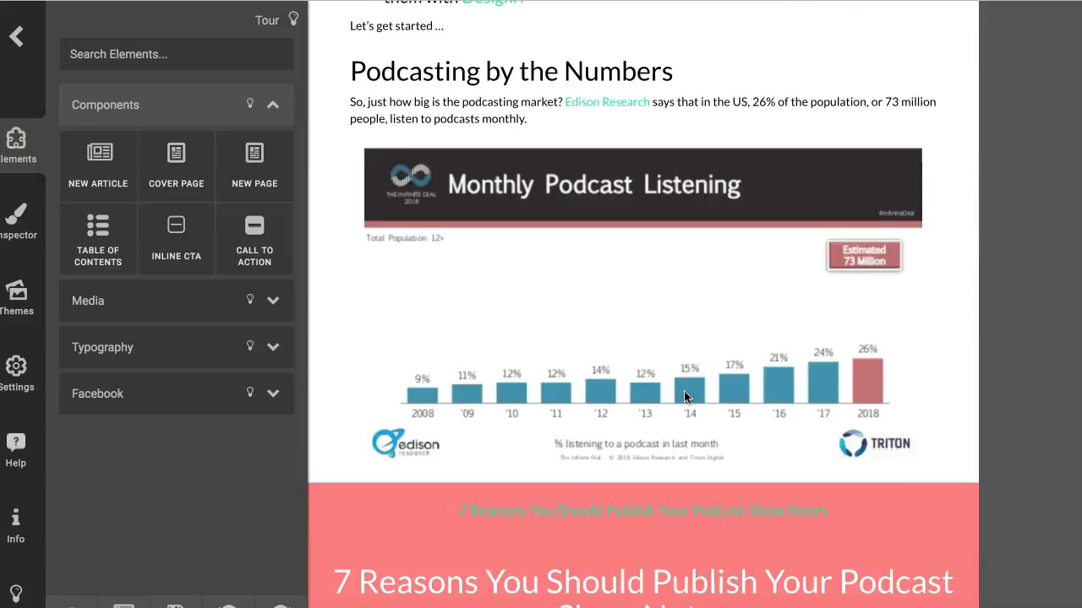
pyautogui.scroll(-3, 685, 396)
pyautogui.scroll(15, 685, 395)
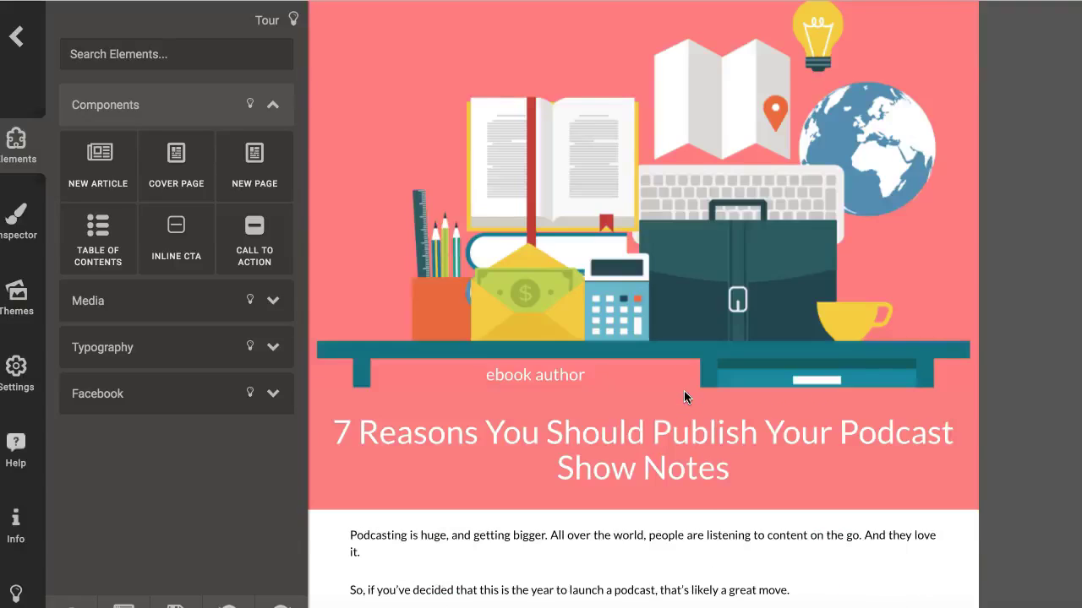
pyautogui.scroll(5, 684, 396)
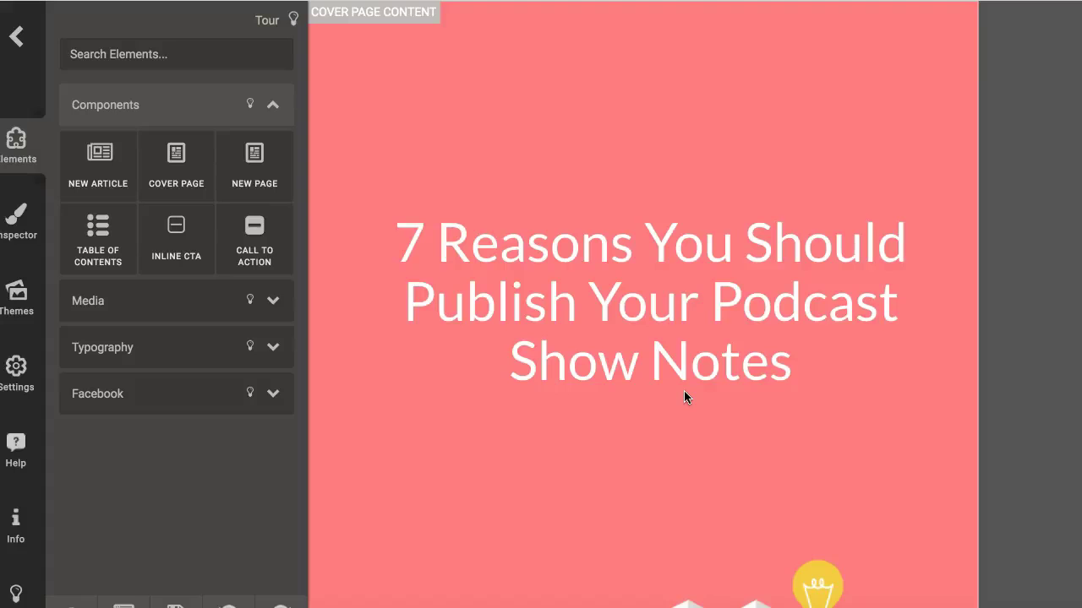
pyautogui.scroll(-5, 690, 395)
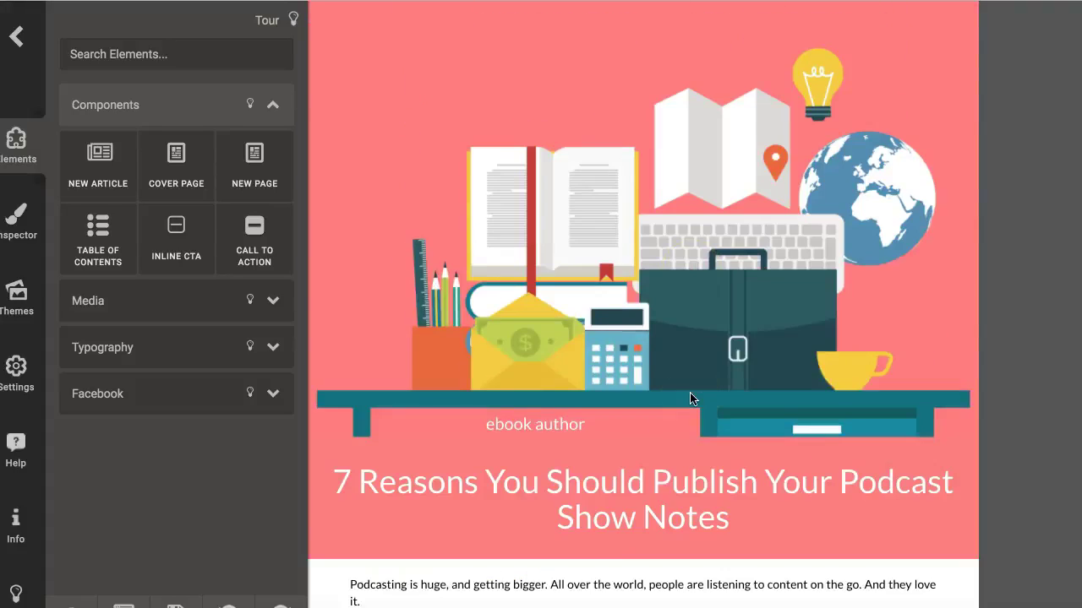
pyautogui.scroll(5, 689, 392)
pyautogui.click(697, 402)
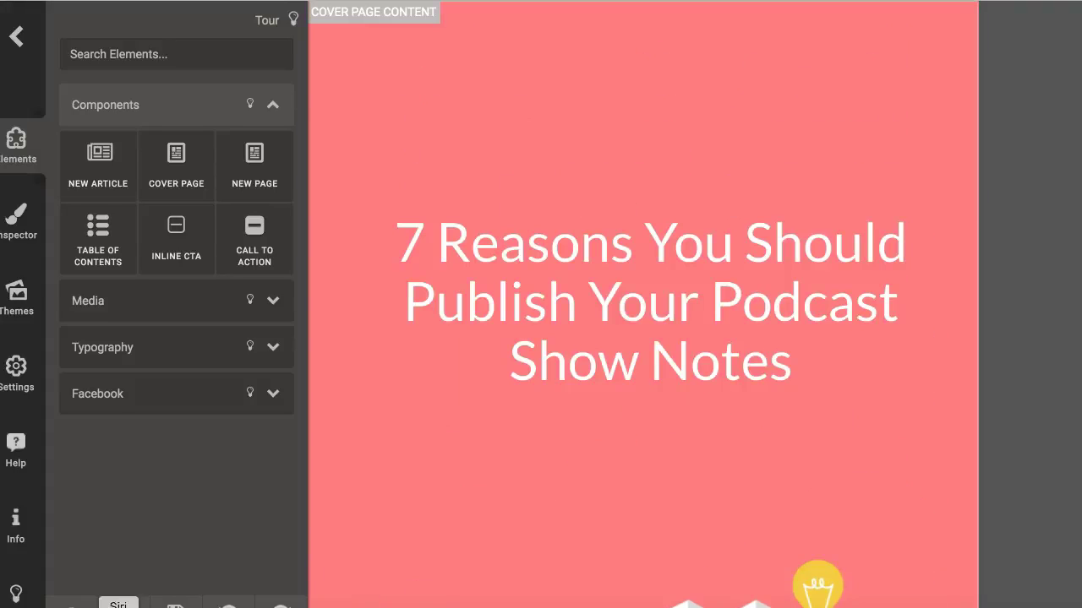